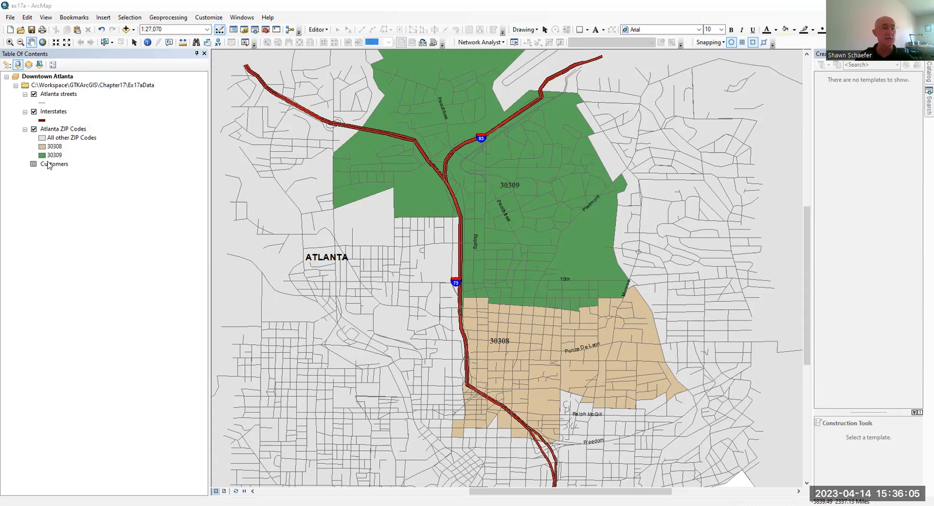
Open the Customers table, review its 16 customer records, then close it.
{"action": "right_click", "coordinate": [48, 165]}
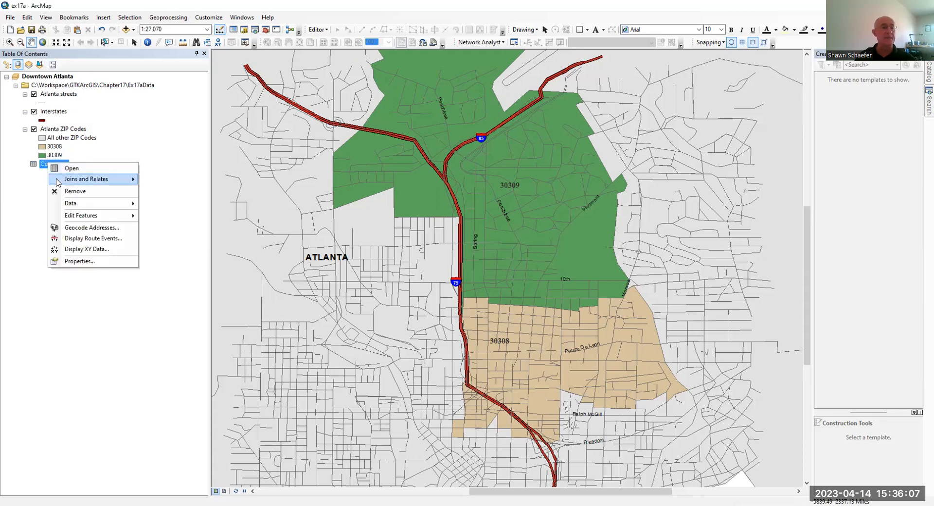
{"action": "left_click", "coordinate": [68, 169]}
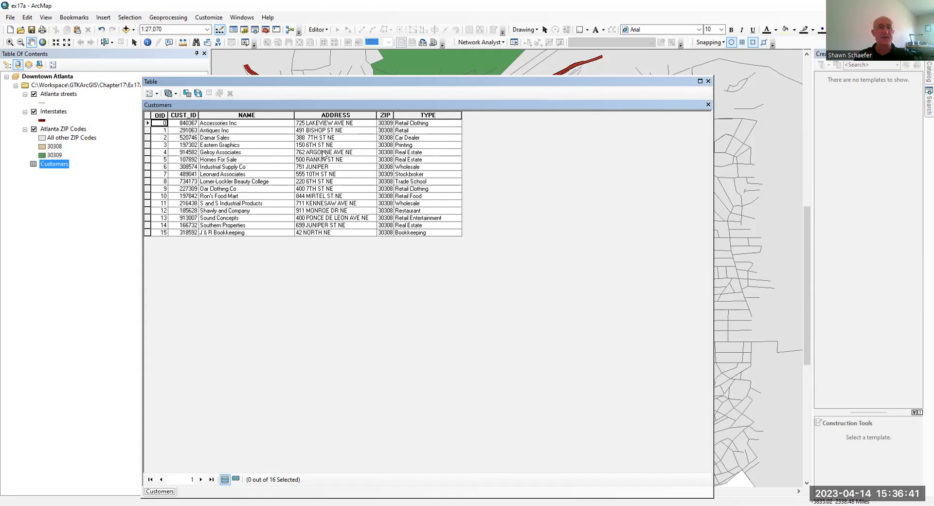
{"action": "left_click", "coordinate": [709, 82]}
Open the Atlanta streets attribute table and examine the L_F_ADD, L_T_ADD, R_F_ADD and R_T_ADD range fields.
{"action": "right_click", "coordinate": [69, 95]}
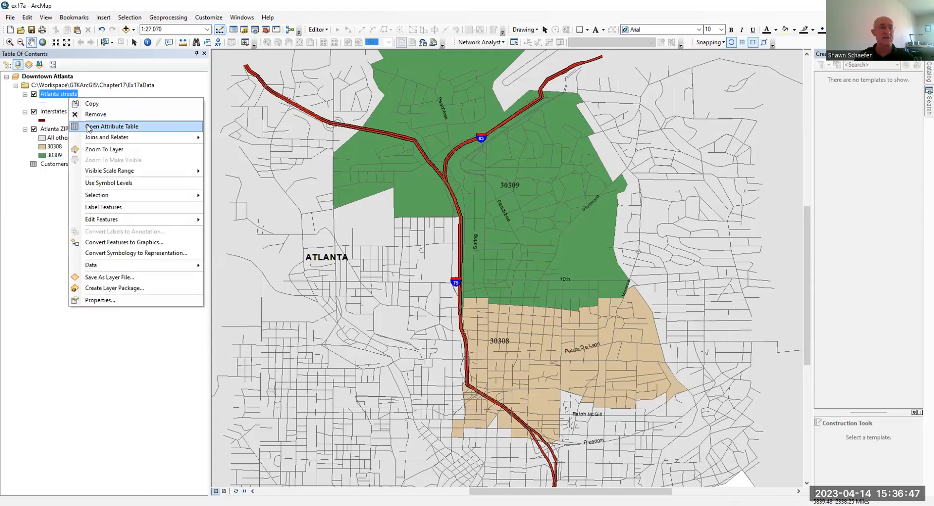
{"action": "left_click", "coordinate": [88, 126]}
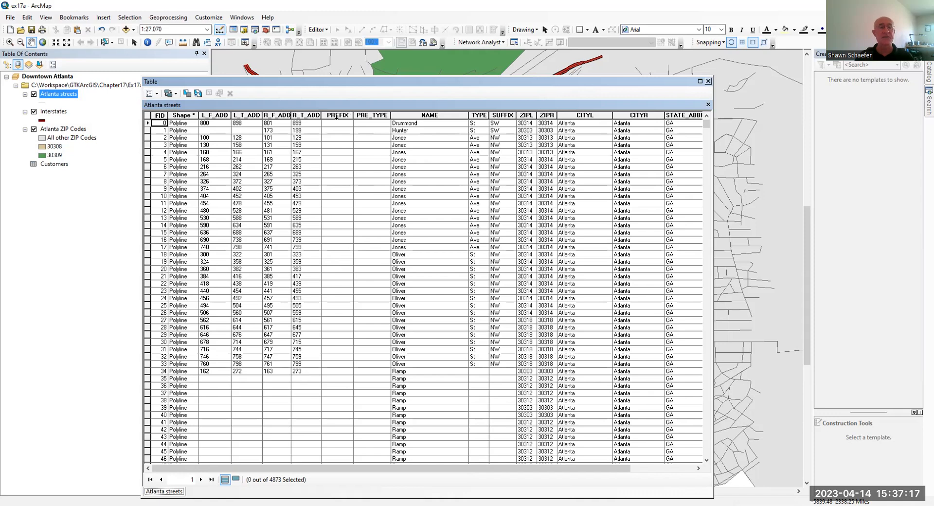
{"action": "left_click", "coordinate": [218, 115]}
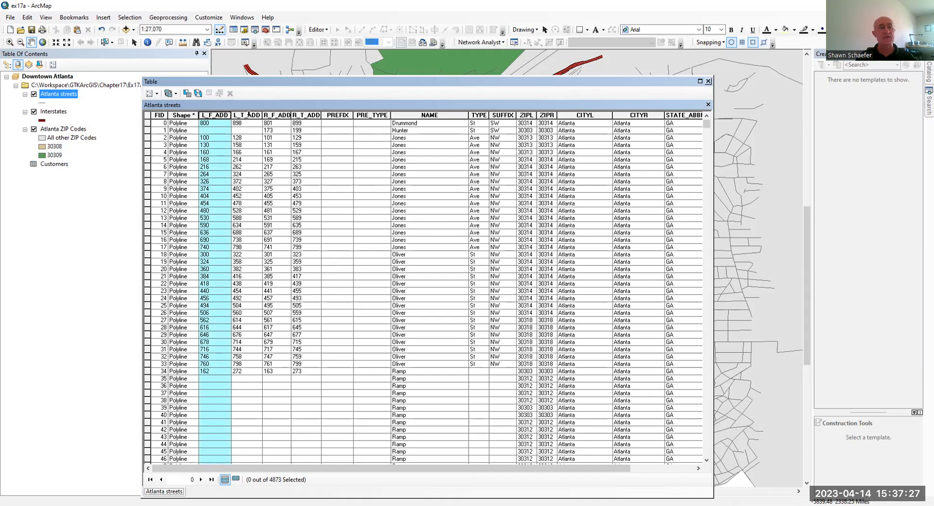
{"action": "left_click", "coordinate": [248, 116]}
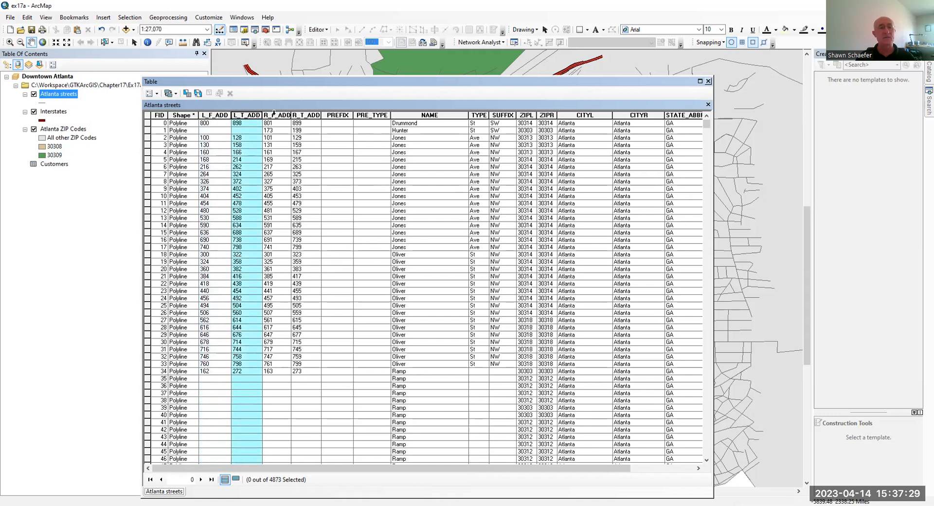
{"action": "left_click", "coordinate": [272, 115]}
{"action": "left_click", "coordinate": [301, 116]}
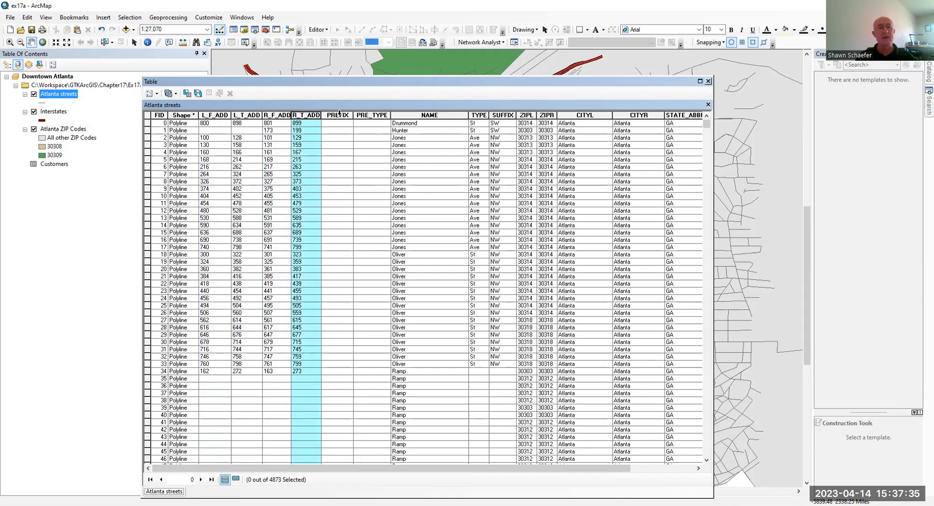
Examine the PREFIX, PRE_TYPE, NAME and TYPE street-name columns.
{"action": "left_click", "coordinate": [342, 117]}
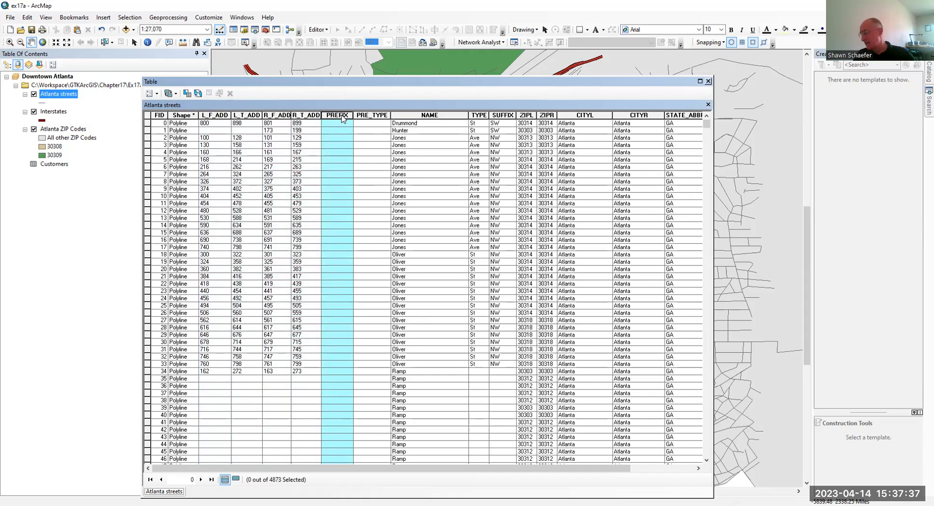
{"action": "left_click", "coordinate": [363, 116]}
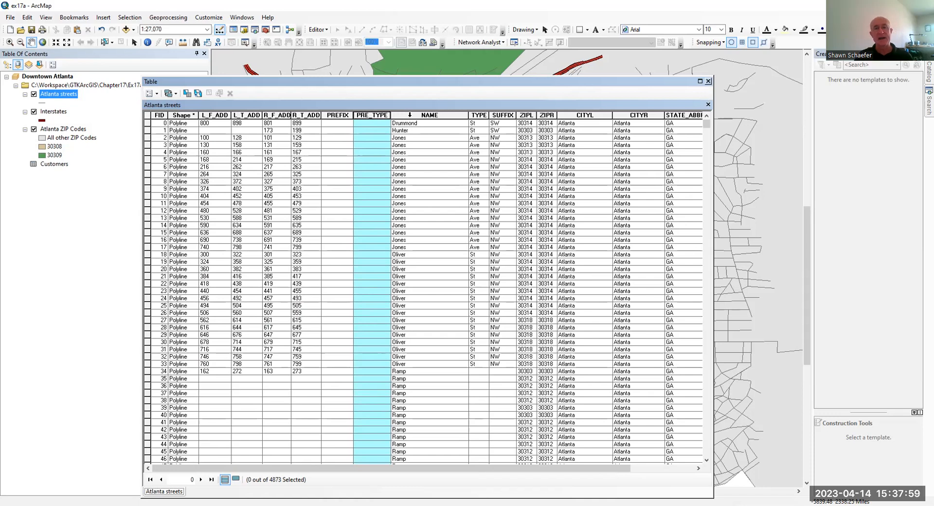
{"action": "left_click", "coordinate": [410, 115]}
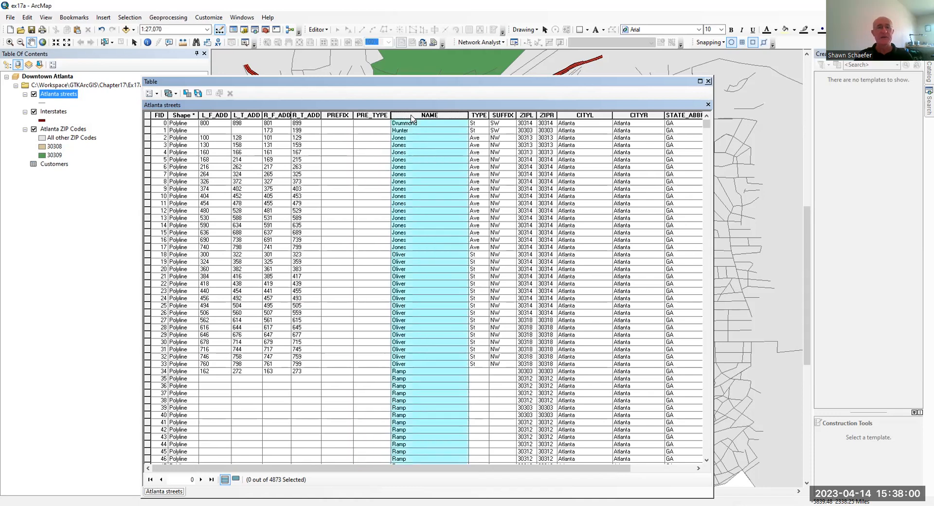
{"action": "left_click", "coordinate": [372, 115]}
{"action": "left_click", "coordinate": [414, 115]}
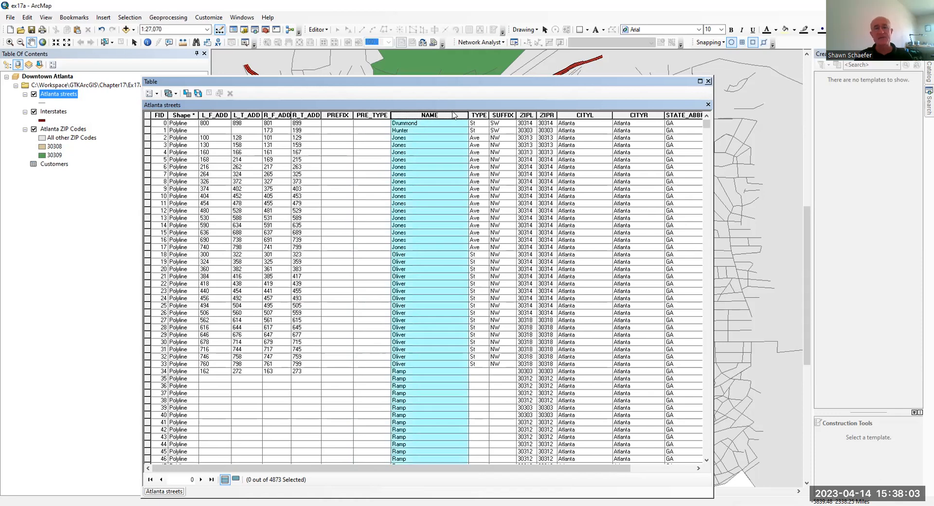
{"action": "left_click", "coordinate": [476, 115]}
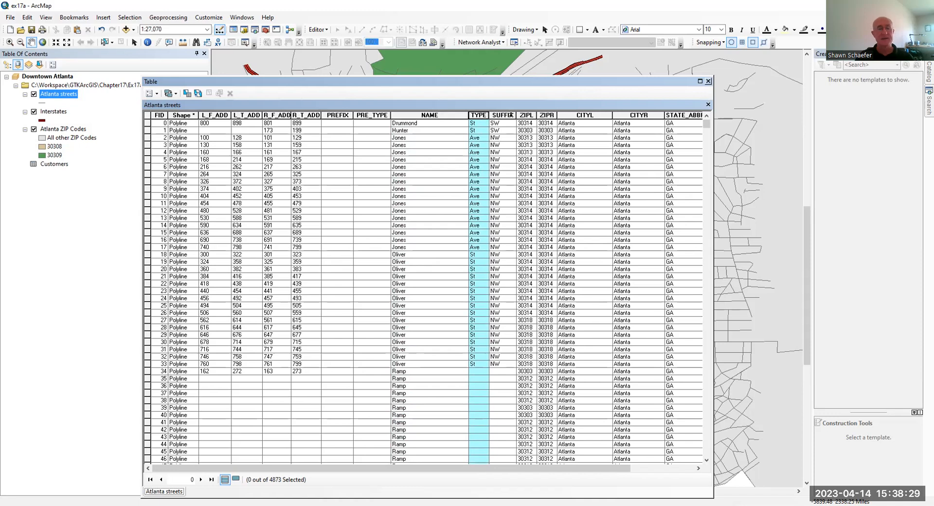
Examine the SUFFIX, ZIPL, ZIPR, CITYL, CITYR and STATE_ABBR columns.
{"action": "left_click", "coordinate": [511, 115]}
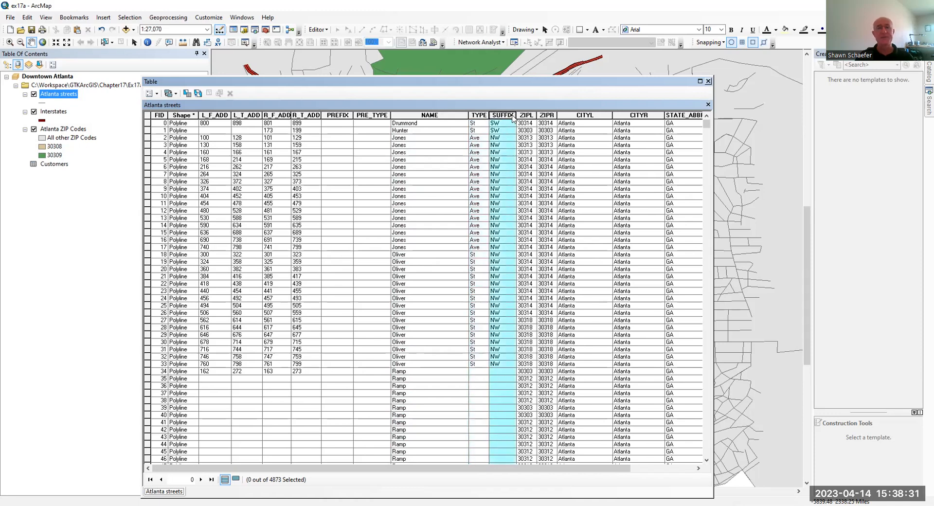
{"action": "left_click", "coordinate": [528, 115]}
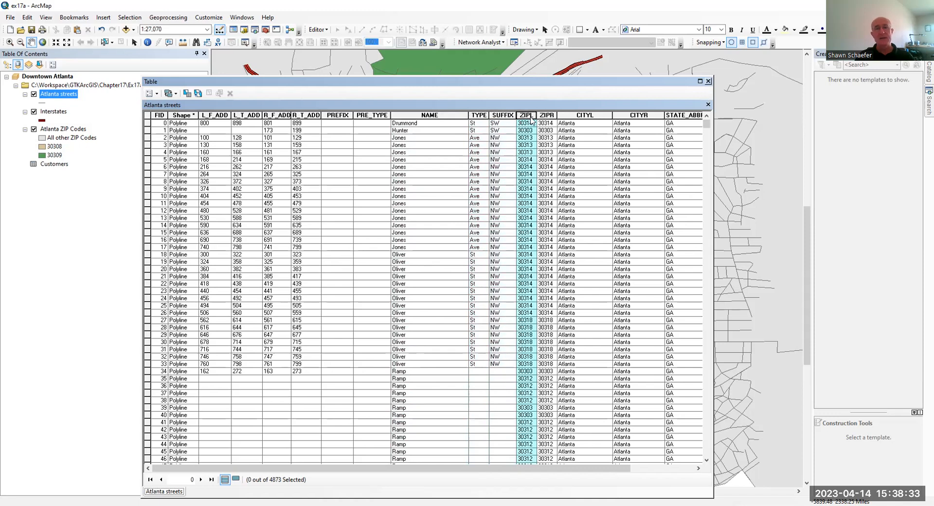
{"action": "left_click", "coordinate": [548, 115]}
{"action": "left_click", "coordinate": [533, 116]}
{"action": "left_click", "coordinate": [543, 115]}
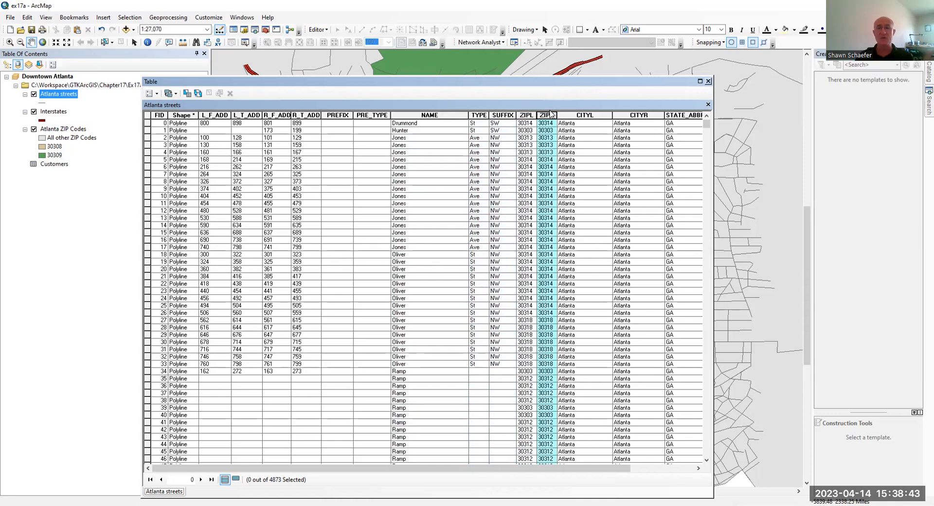
{"action": "left_click", "coordinate": [576, 115]}
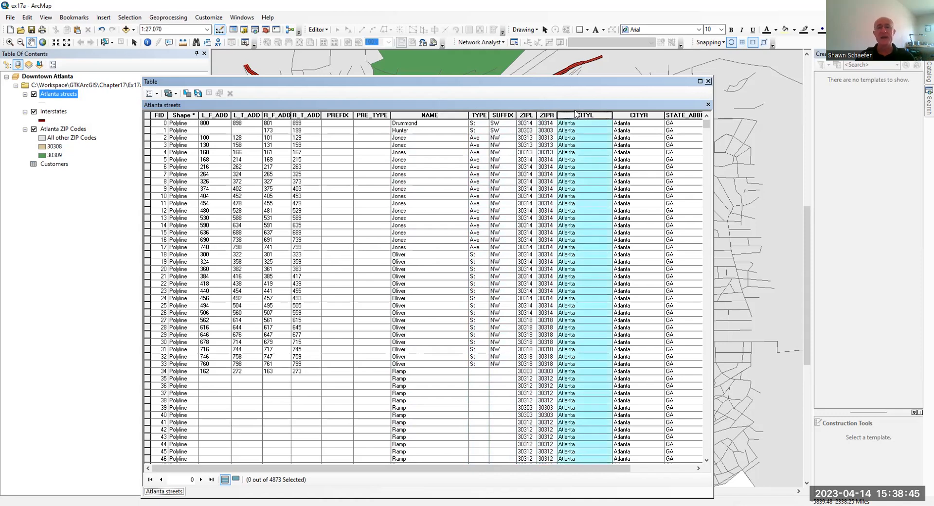
{"action": "left_click", "coordinate": [631, 115]}
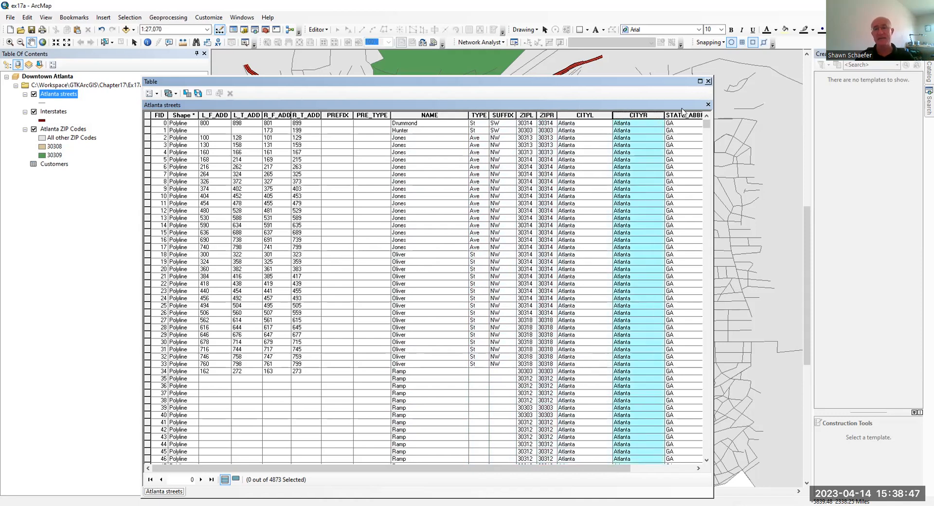
{"action": "left_click", "coordinate": [683, 115]}
Scroll across the remaining columns and close the Atlanta streets table.
{"action": "left_click_drag", "start_coordinate": [599, 469], "coordinate": [656, 469]}
{"action": "left_click_drag", "start_coordinate": [599, 489], "coordinate": [599, 489]}
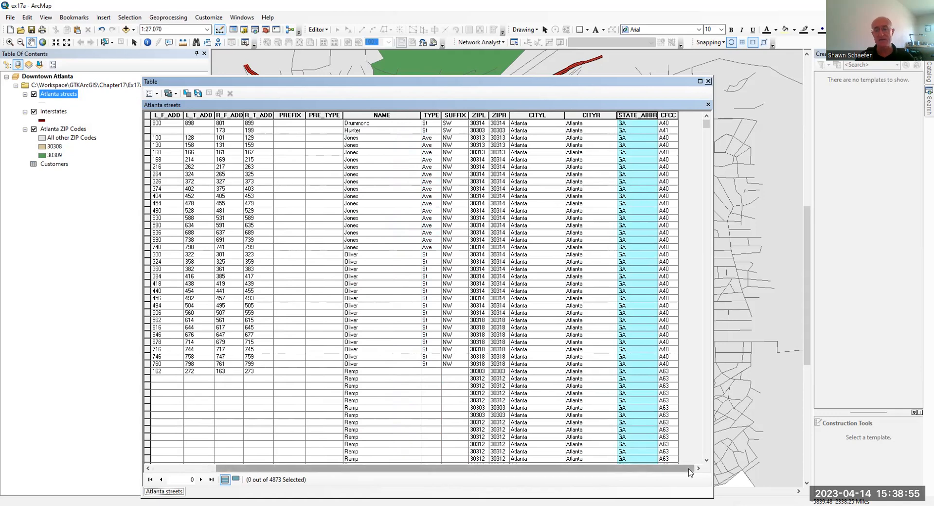
{"action": "left_click_drag", "start_coordinate": [683, 470], "coordinate": [563, 487]}
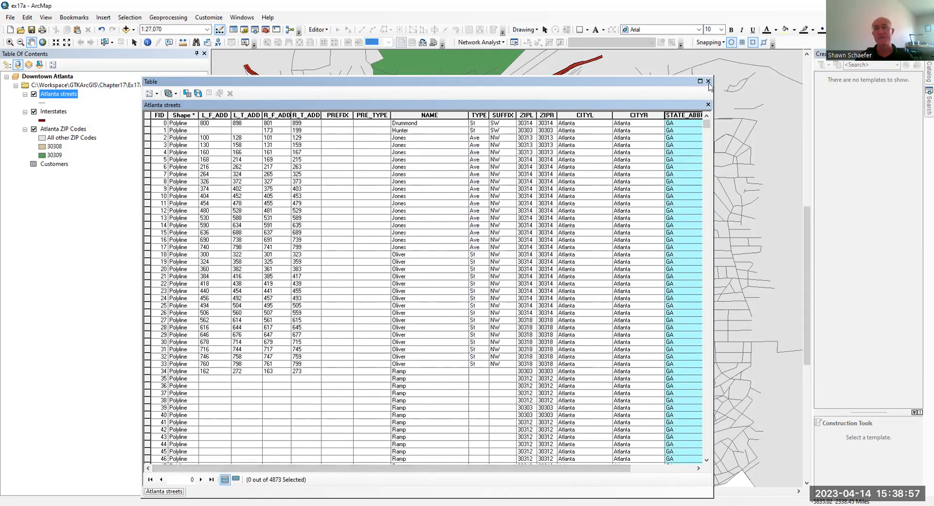
{"action": "left_click", "coordinate": [709, 81]}
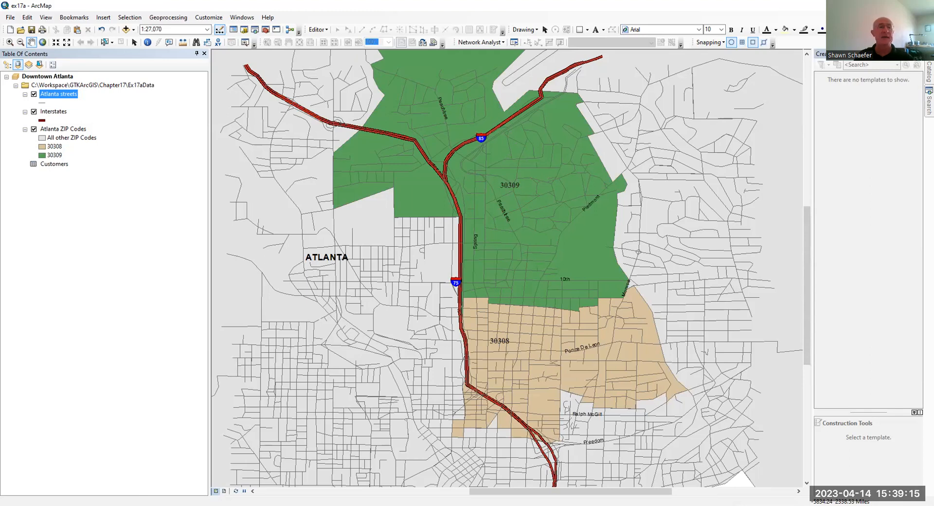
From the Catalog window, create a new Address Locator in Chapter17's MyData folder.
{"action": "left_click", "coordinate": [929, 72]}
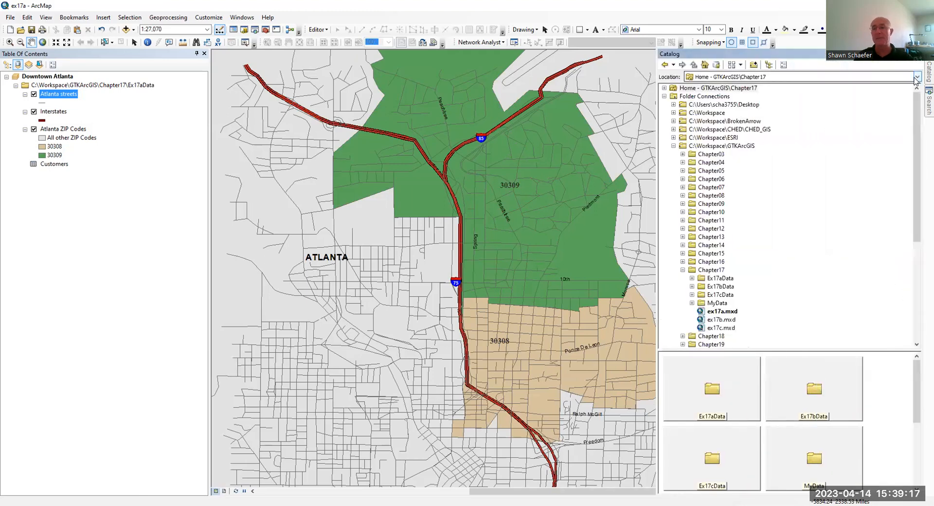
{"action": "left_click", "coordinate": [713, 303]}
{"action": "right_click", "coordinate": [713, 304]}
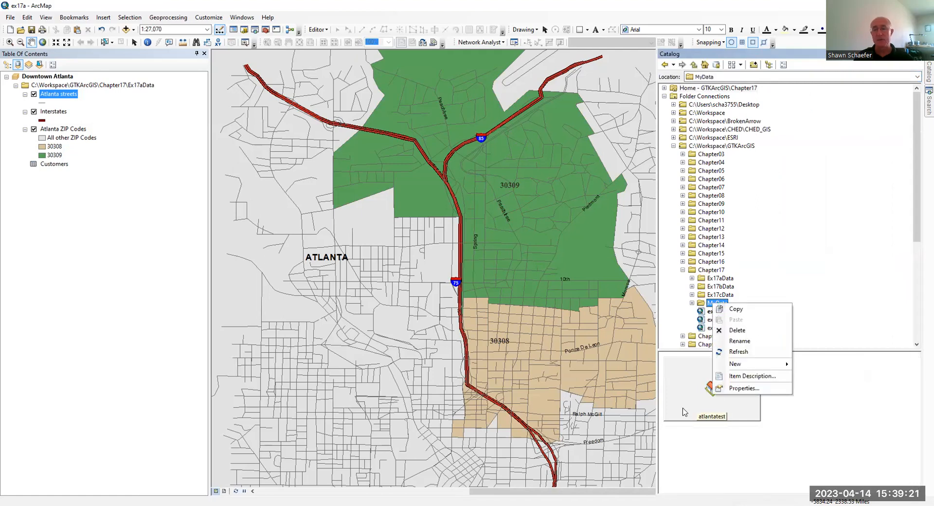
{"action": "mouse_move", "coordinate": [735, 364]}
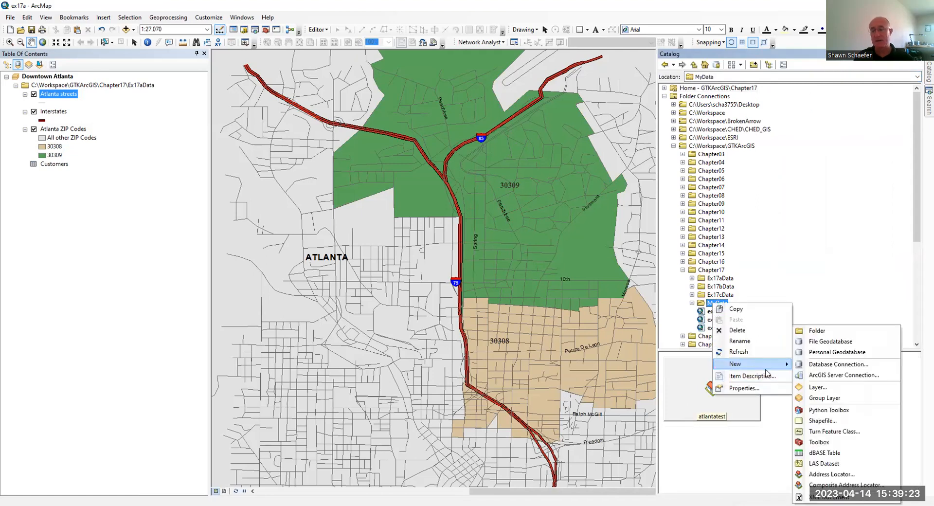
{"action": "left_click", "coordinate": [821, 479]}
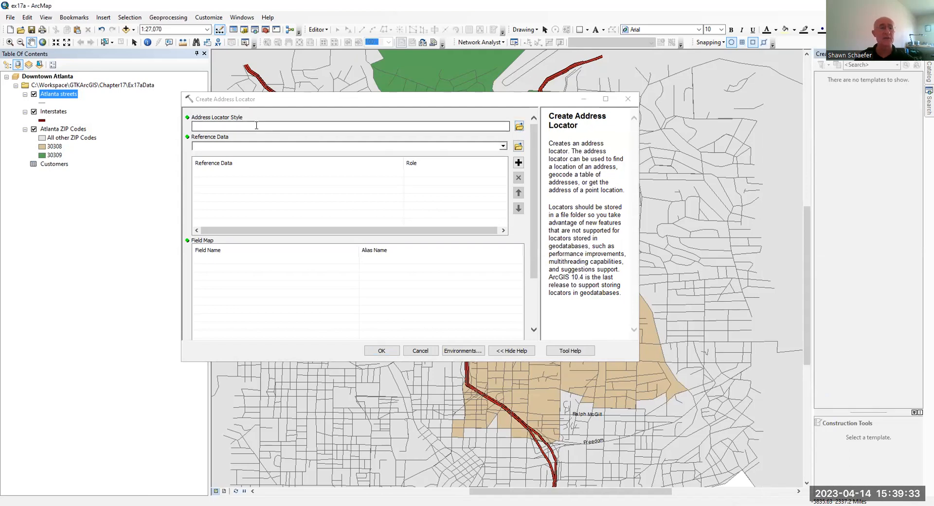
Choose US Address - Dual Ranges as the address locator style.
{"action": "left_click", "coordinate": [520, 128]}
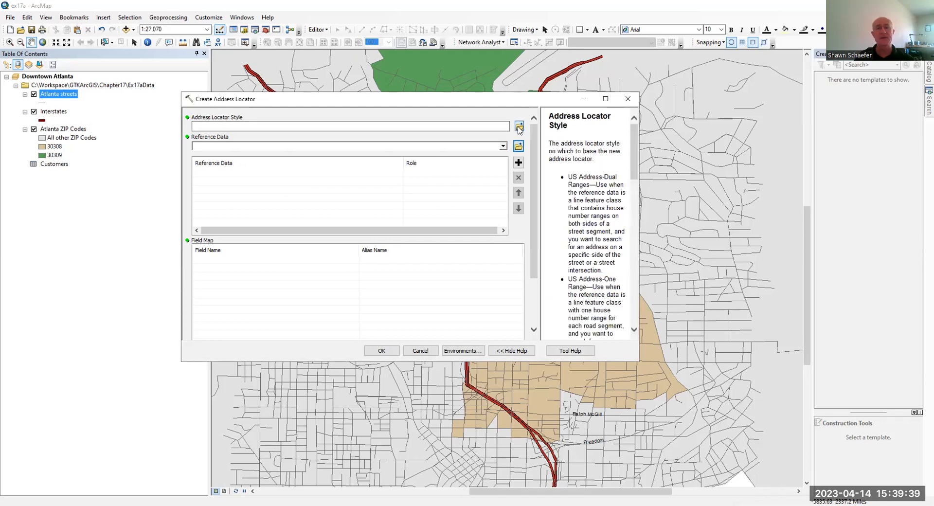
{"action": "left_click", "coordinate": [519, 128]}
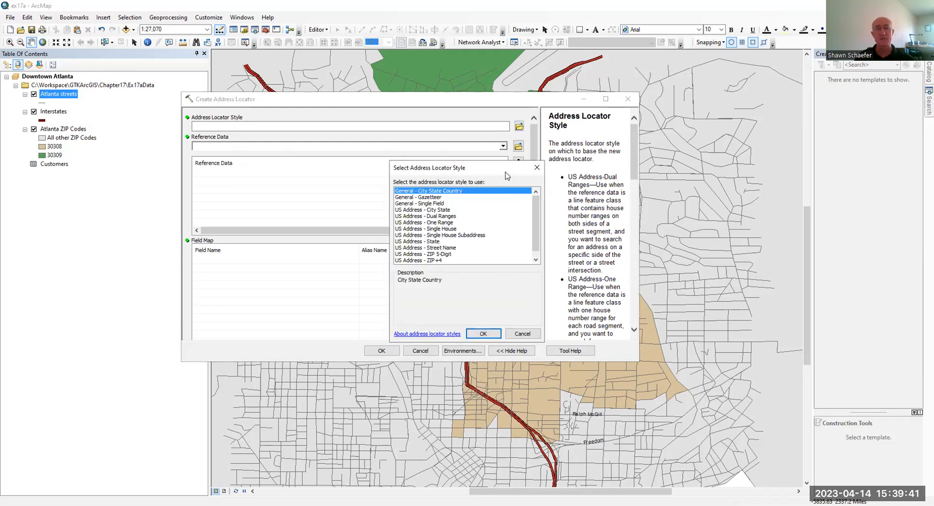
{"action": "left_click_drag", "start_coordinate": [518, 171], "coordinate": [327, 174]}
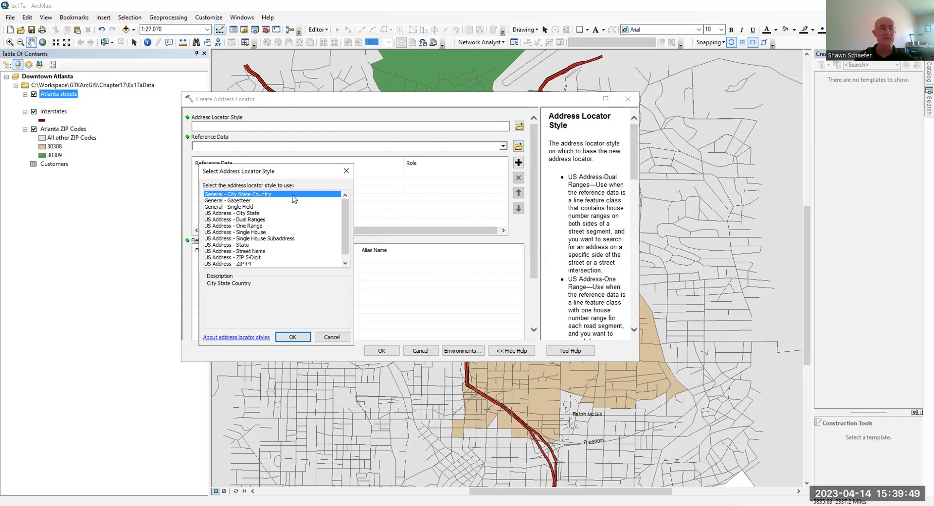
{"action": "scroll", "coordinate": [292, 200], "scroll_direction": "down", "scroll_amount": 1}
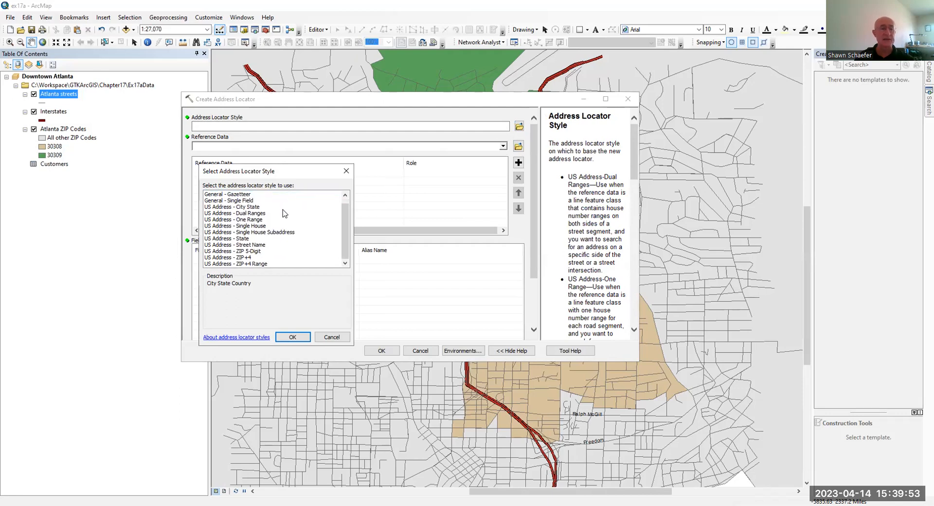
{"action": "left_click", "coordinate": [250, 214]}
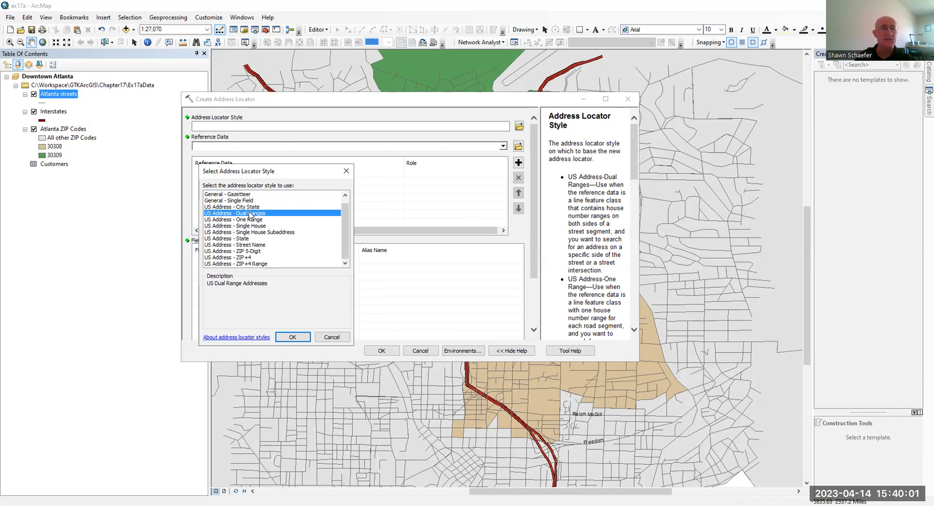
{"action": "left_click", "coordinate": [294, 337]}
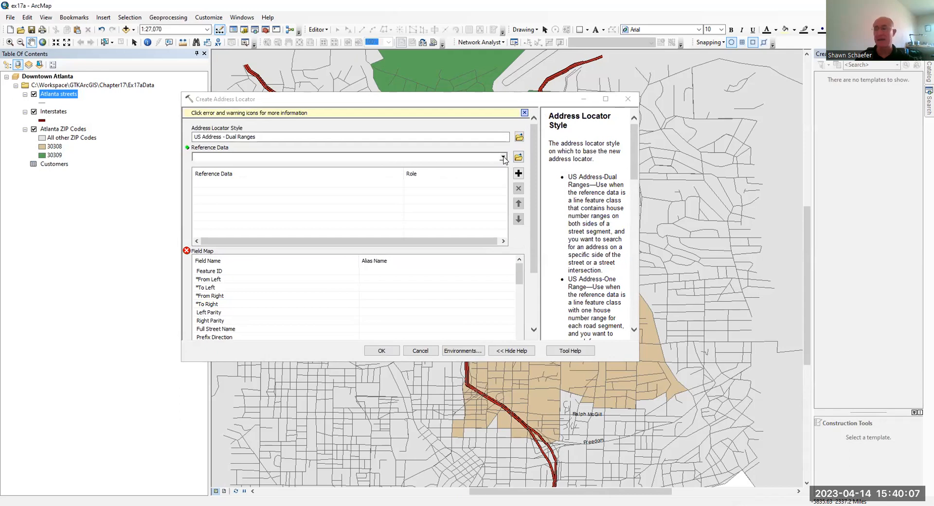
Choose the reference data layer for the new locator.
{"action": "left_click", "coordinate": [504, 157]}
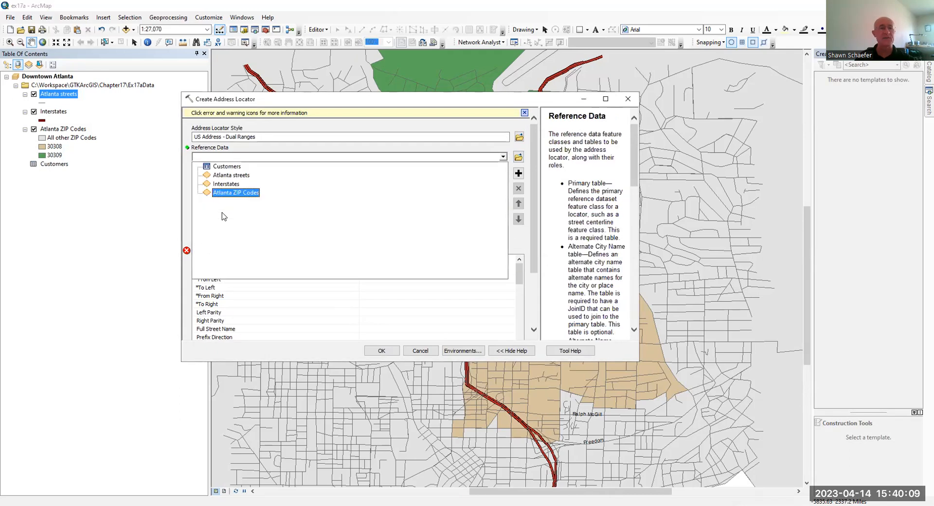
{"action": "left_click", "coordinate": [243, 174]}
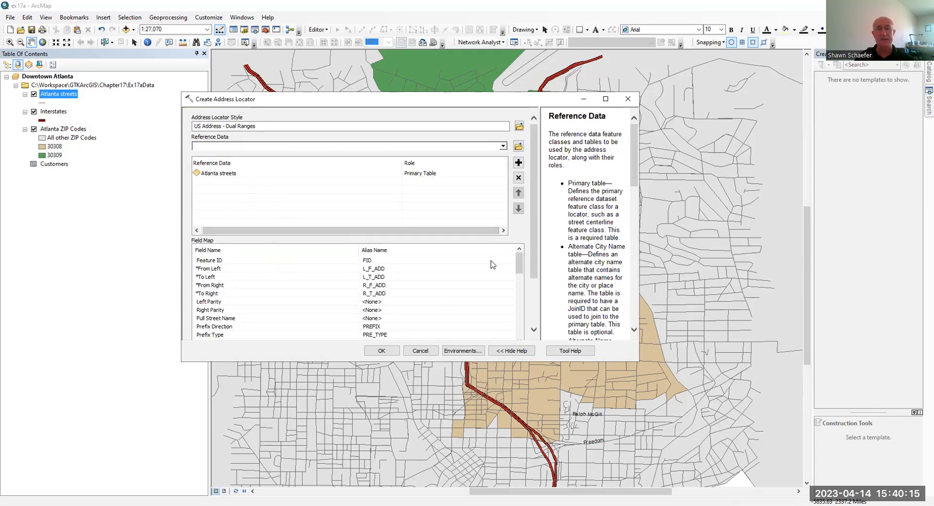
{"action": "left_click", "coordinate": [534, 292]}
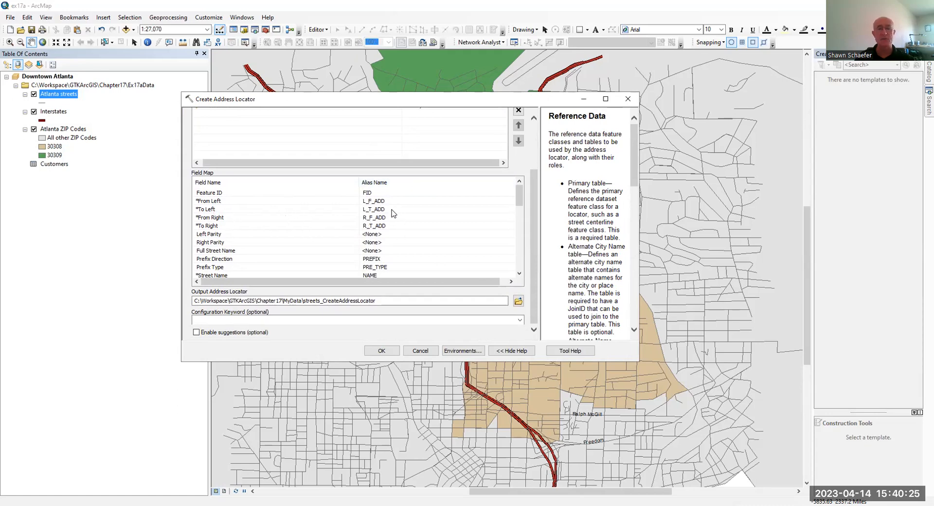
Map Prefix Direction to the PREFIX field and browse for the output locator location.
{"action": "scroll", "coordinate": [393, 213], "scroll_direction": "down", "scroll_amount": 2}
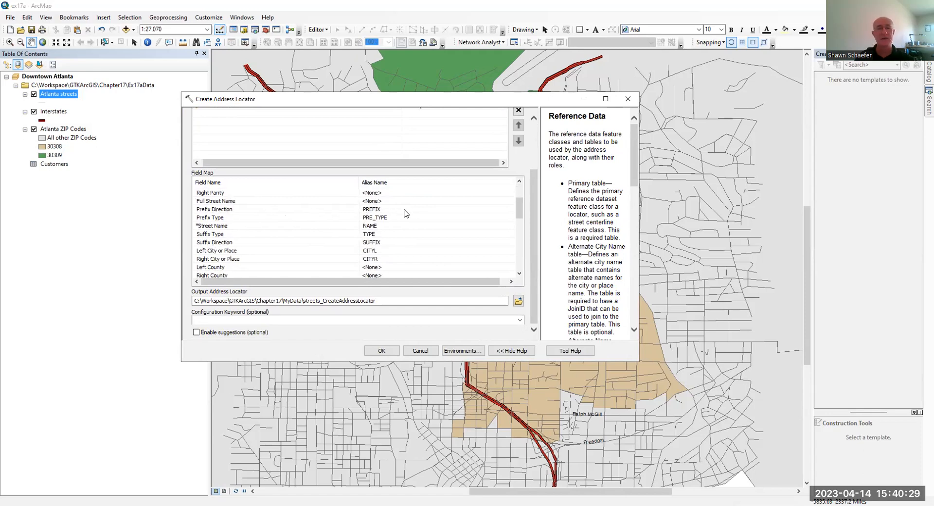
{"action": "left_click", "coordinate": [428, 208]}
{"action": "left_click", "coordinate": [429, 208]}
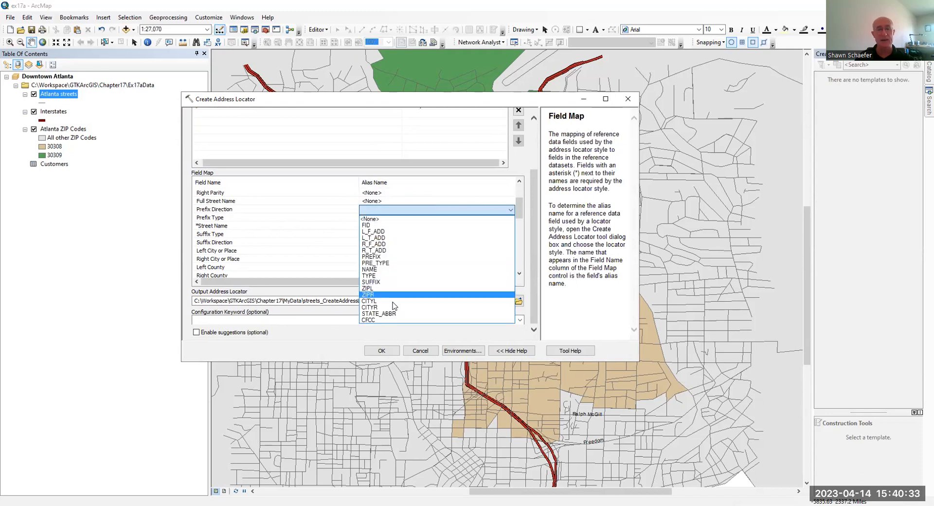
{"action": "left_click", "coordinate": [288, 204]}
{"action": "left_click", "coordinate": [372, 210]}
{"action": "left_click", "coordinate": [373, 210]}
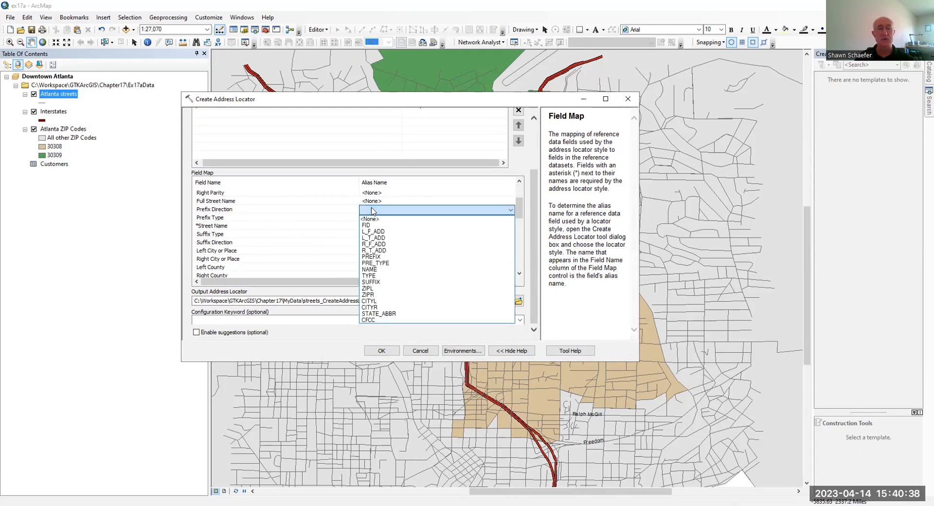
{"action": "left_click", "coordinate": [392, 257]}
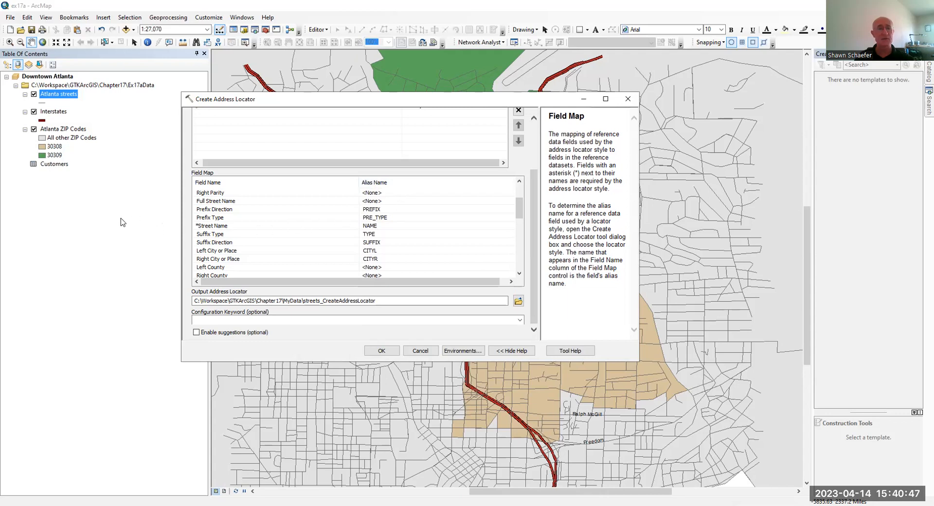
{"action": "left_click", "coordinate": [518, 301]}
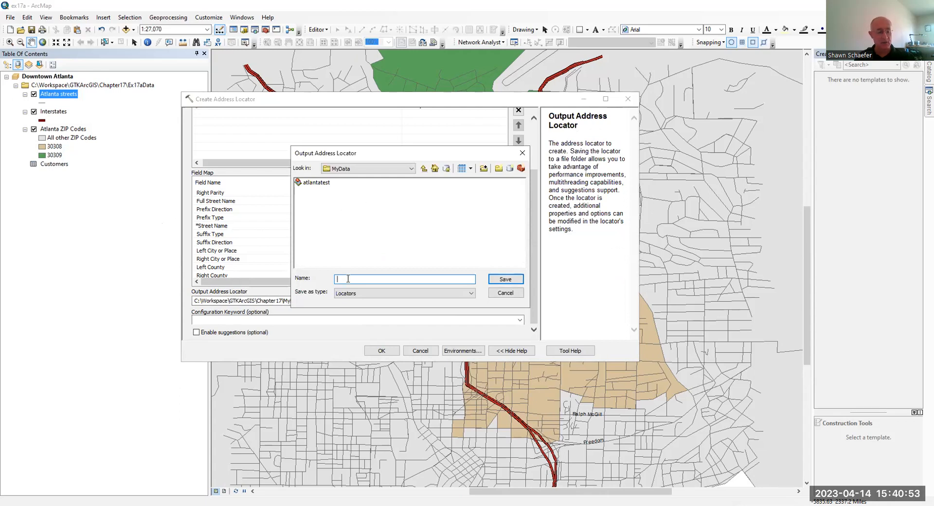
Save the locator as geocode1 in MyData and run Create Address Locator.
{"action": "type", "text": "geocode1"}
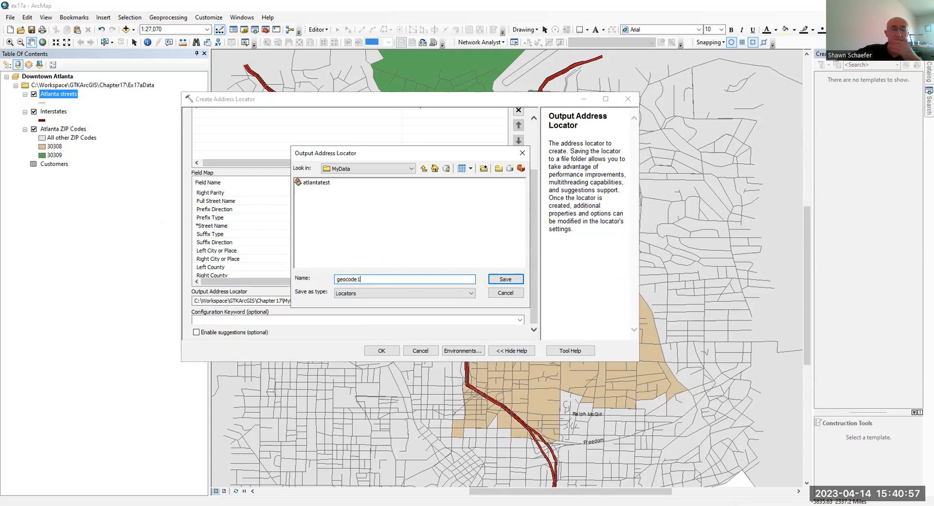
{"action": "left_click", "coordinate": [505, 280]}
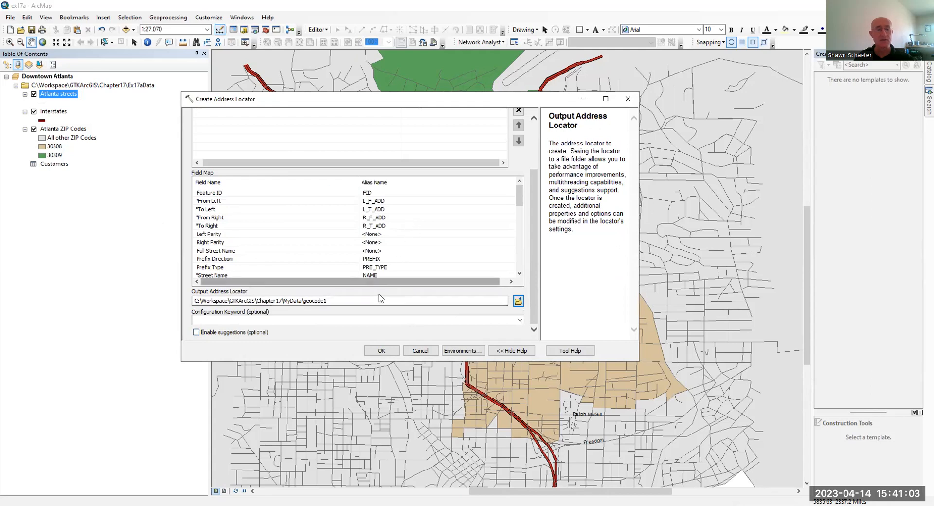
{"action": "left_click", "coordinate": [382, 351]}
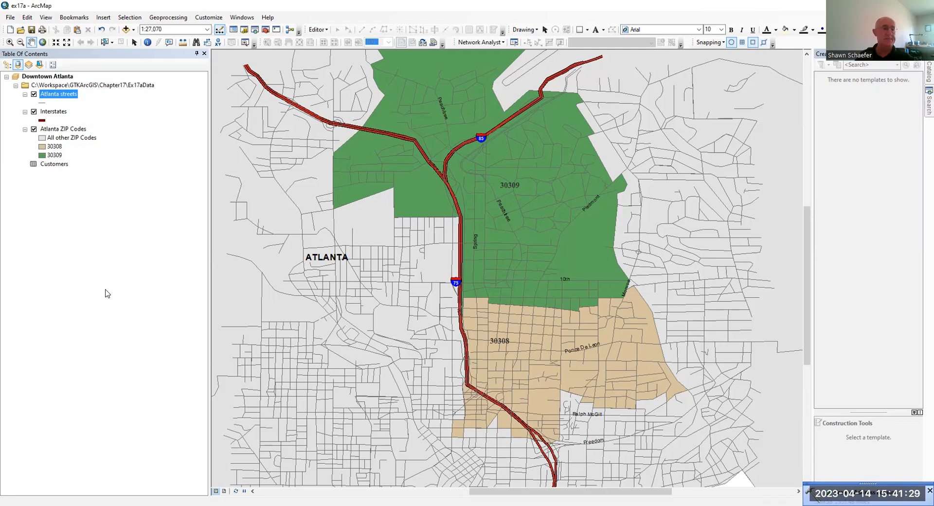
{"action": "left_click", "coordinate": [211, 20]}
Turn on the Geocoding toolbar and position it over the map.
{"action": "mouse_move", "coordinate": [214, 30]}
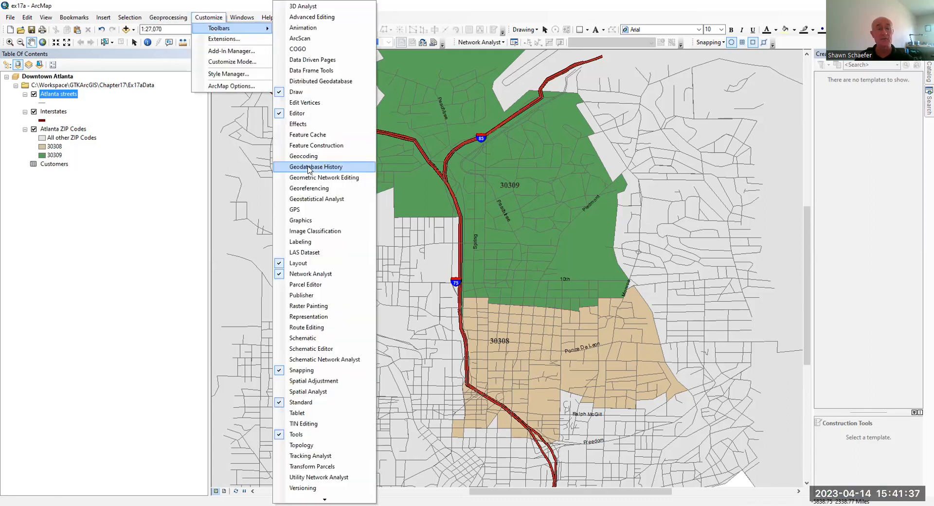
{"action": "left_click", "coordinate": [314, 154]}
{"action": "left_click_drag", "start_coordinate": [349, 61], "coordinate": [409, 68]}
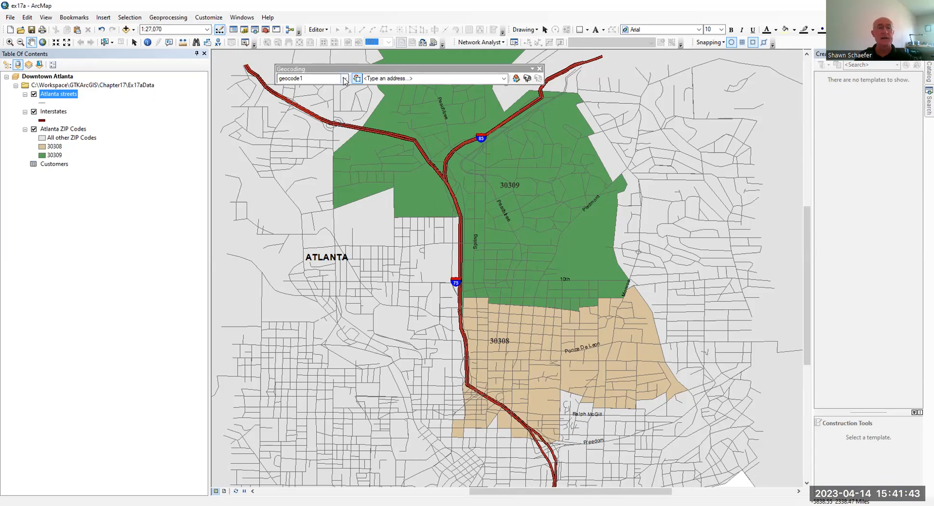
Add the geocode1 locator from Chapter17\MyData through Manage Address Locators.
{"action": "left_click", "coordinate": [345, 78]}
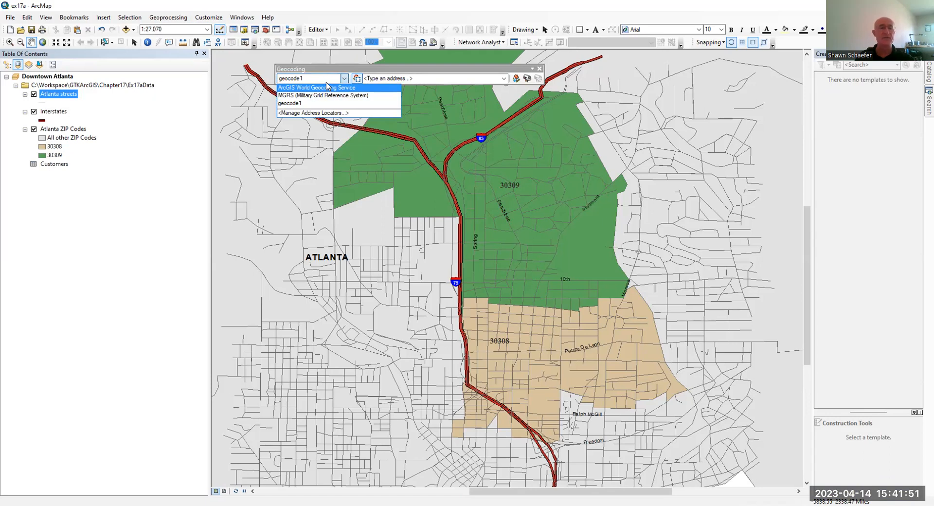
{"action": "left_click", "coordinate": [325, 112]}
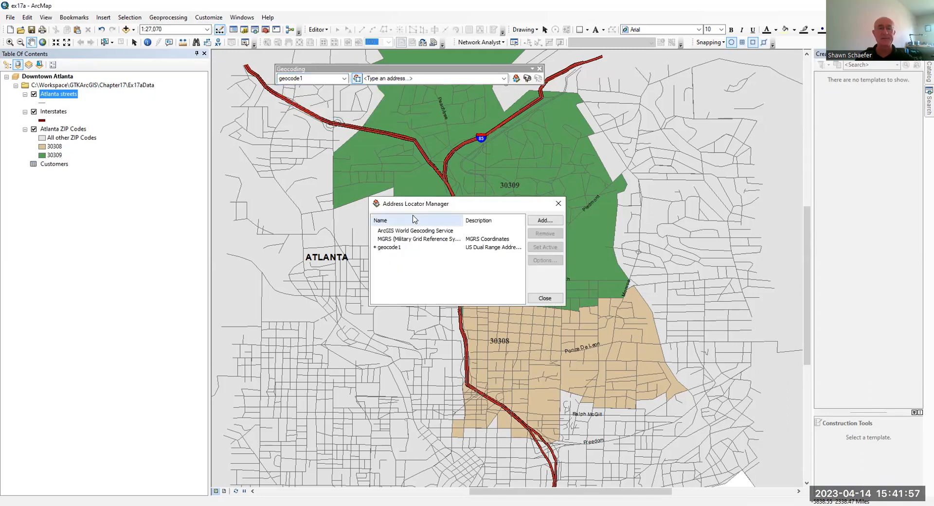
{"action": "left_click", "coordinate": [536, 220]}
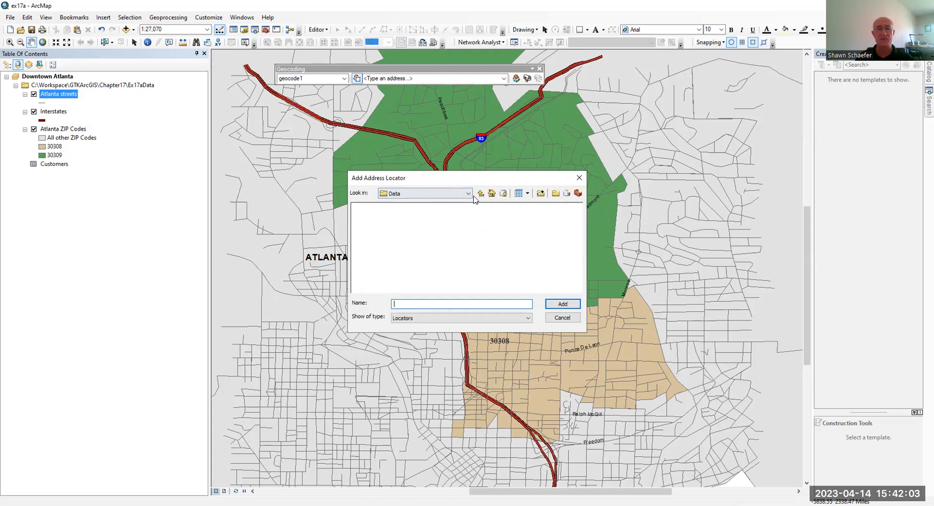
{"action": "left_click", "coordinate": [467, 196]}
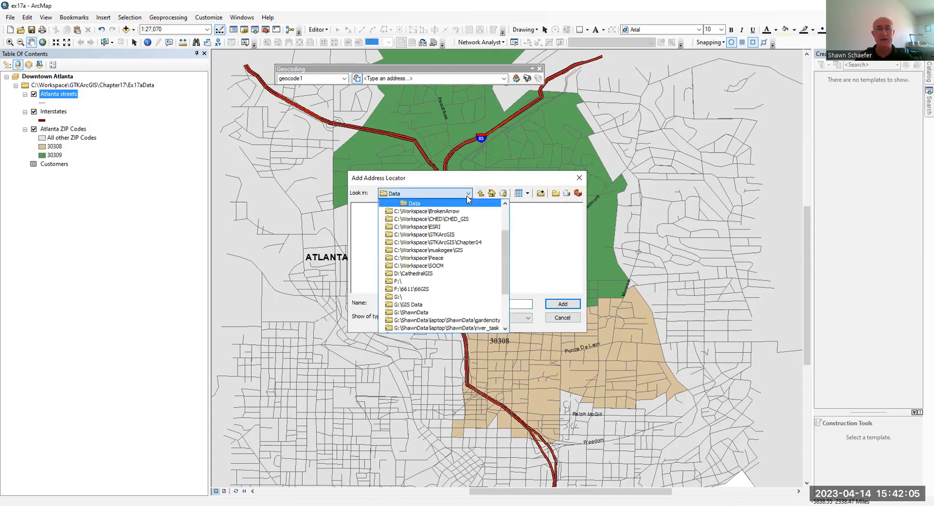
{"action": "left_click", "coordinate": [449, 236]}
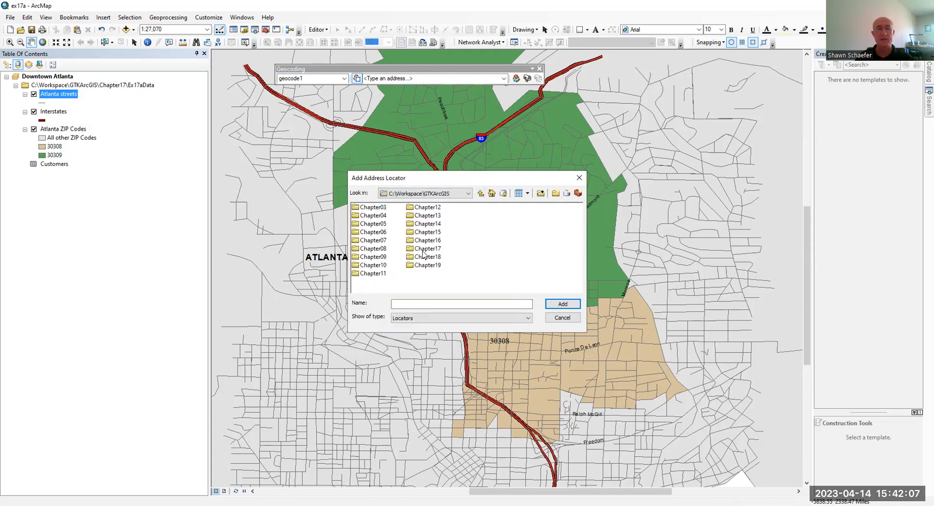
{"action": "double_click", "coordinate": [425, 248]}
{"action": "double_click", "coordinate": [374, 233]}
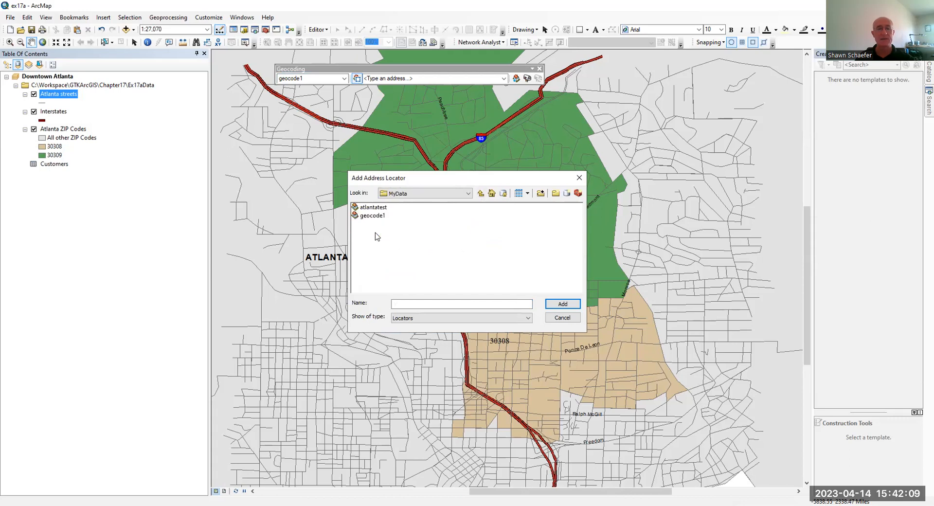
{"action": "left_click", "coordinate": [372, 208]}
{"action": "left_click", "coordinate": [372, 215]}
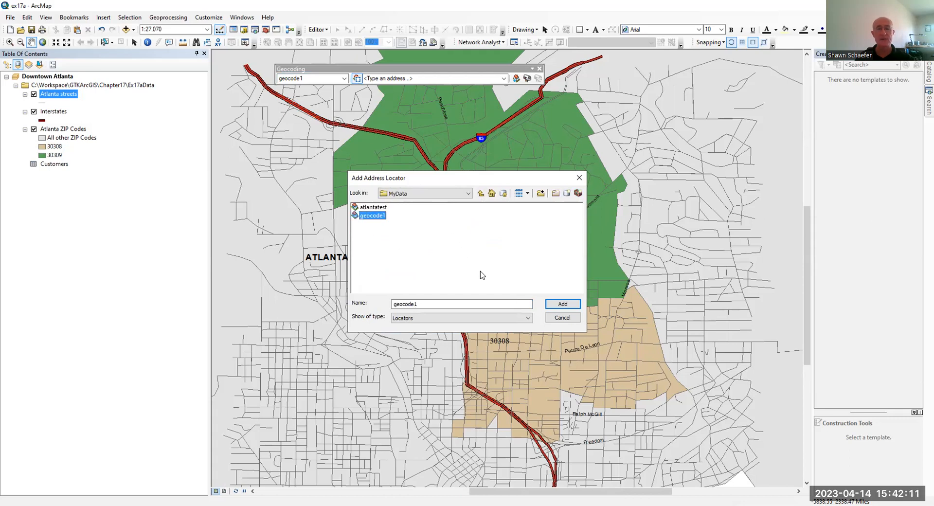
{"action": "left_click", "coordinate": [565, 304]}
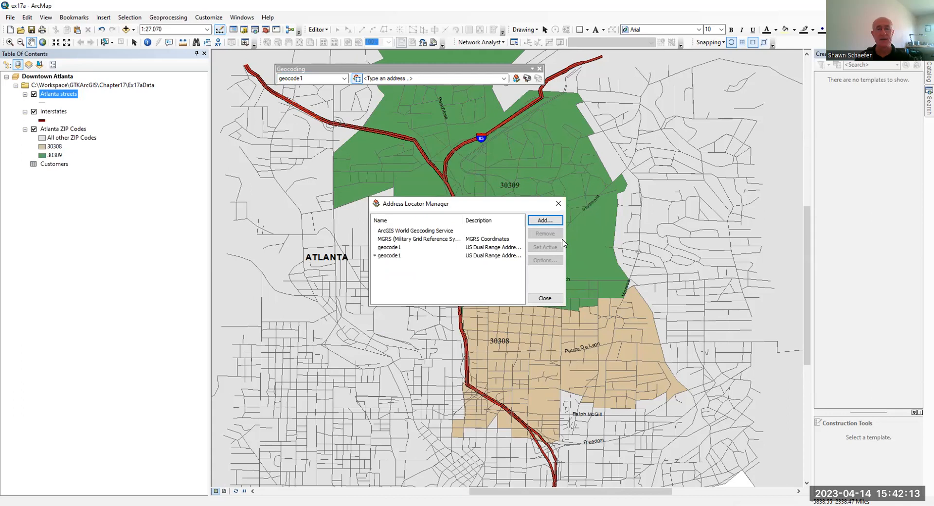
{"action": "left_click", "coordinate": [402, 254]}
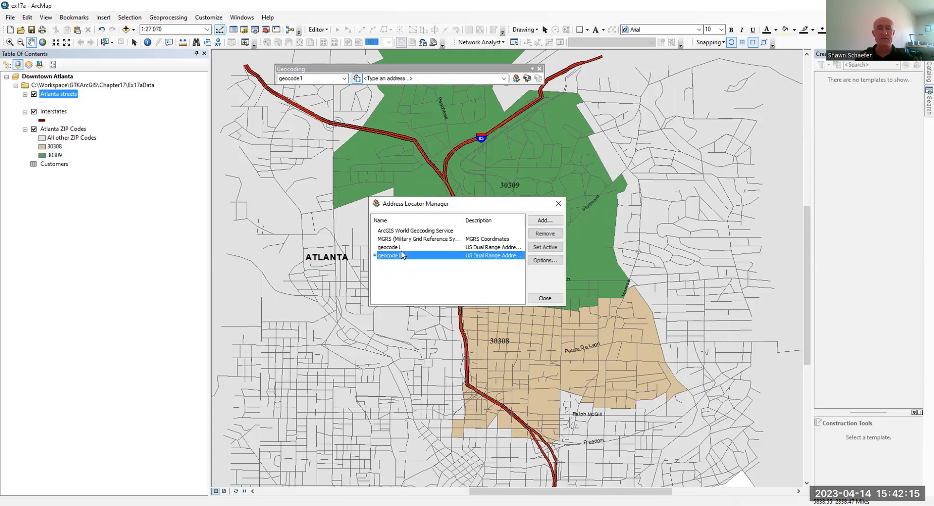
{"action": "left_click", "coordinate": [405, 248]}
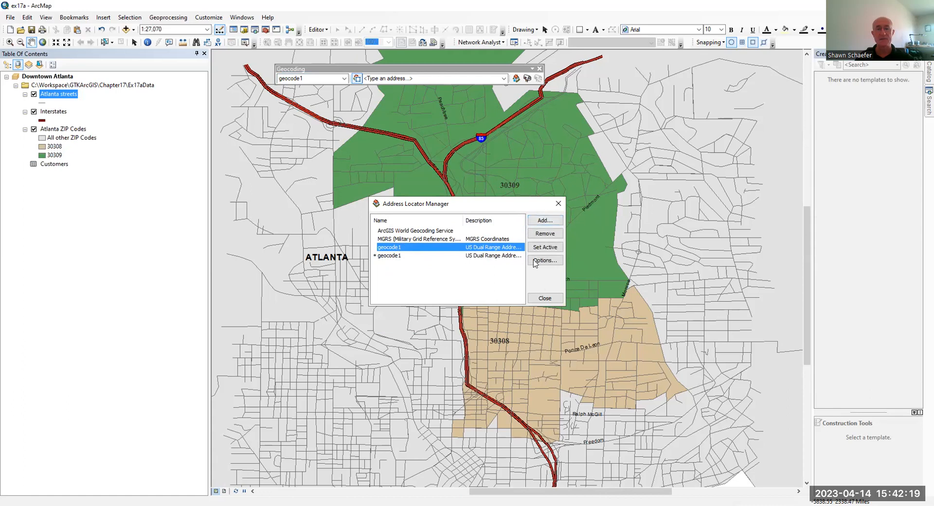
{"action": "left_click", "coordinate": [545, 298]}
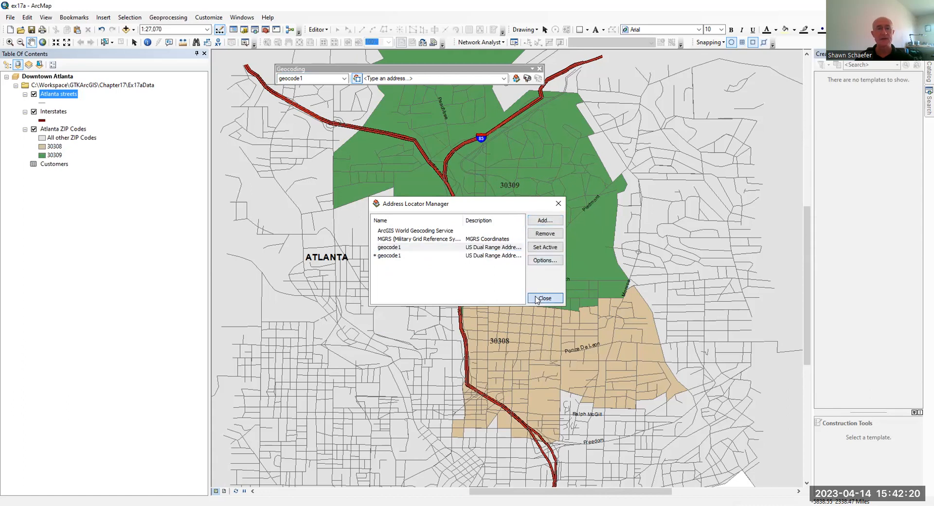
Keep geocode1 as the active locator and open Find on the Locations tab.
{"action": "left_click", "coordinate": [344, 79]}
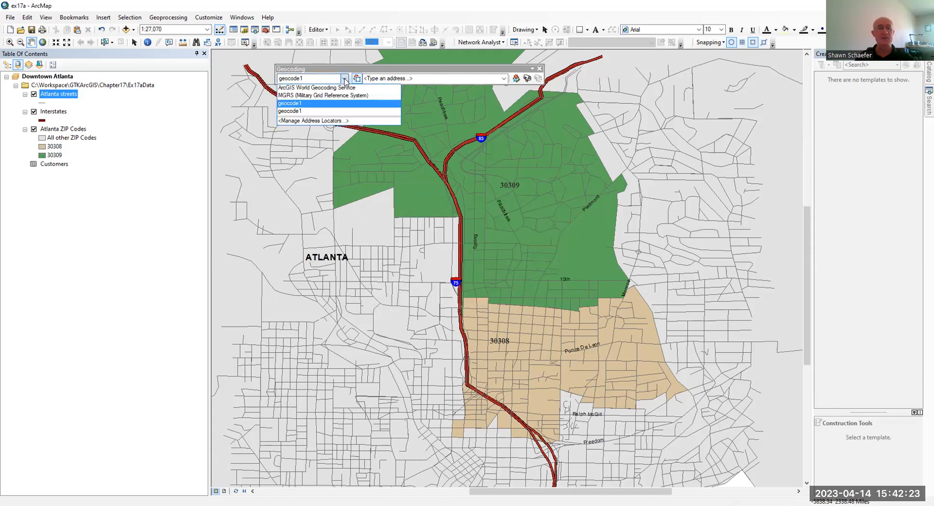
{"action": "left_click", "coordinate": [317, 102]}
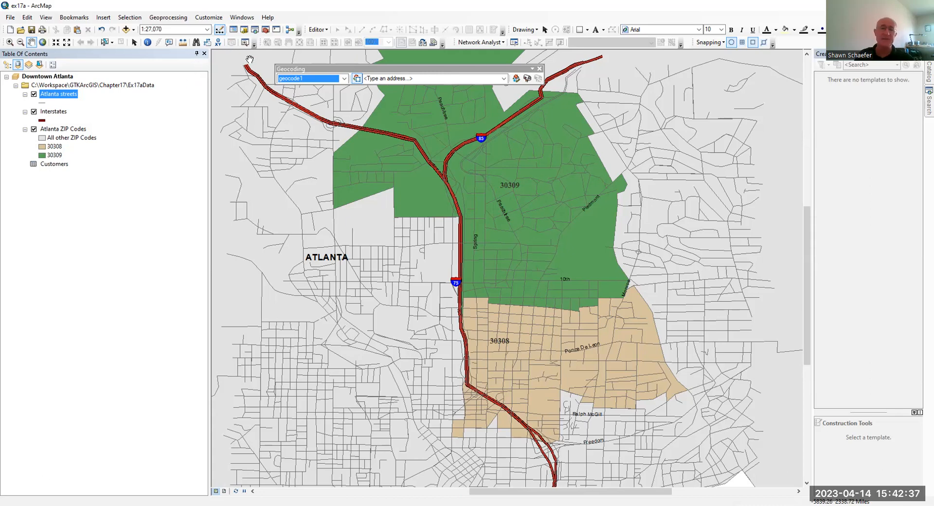
{"action": "left_click", "coordinate": [196, 43]}
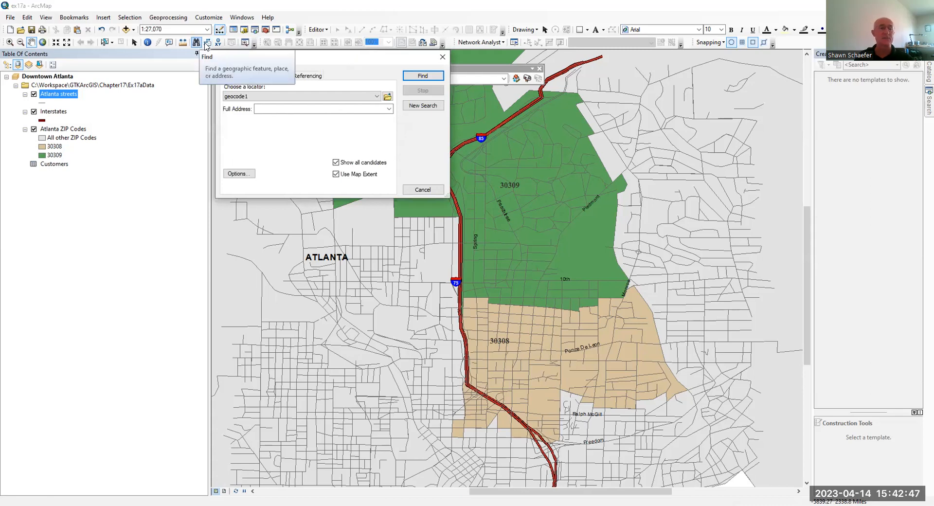
{"action": "left_click_drag", "start_coordinate": [336, 59], "coordinate": [390, 150]}
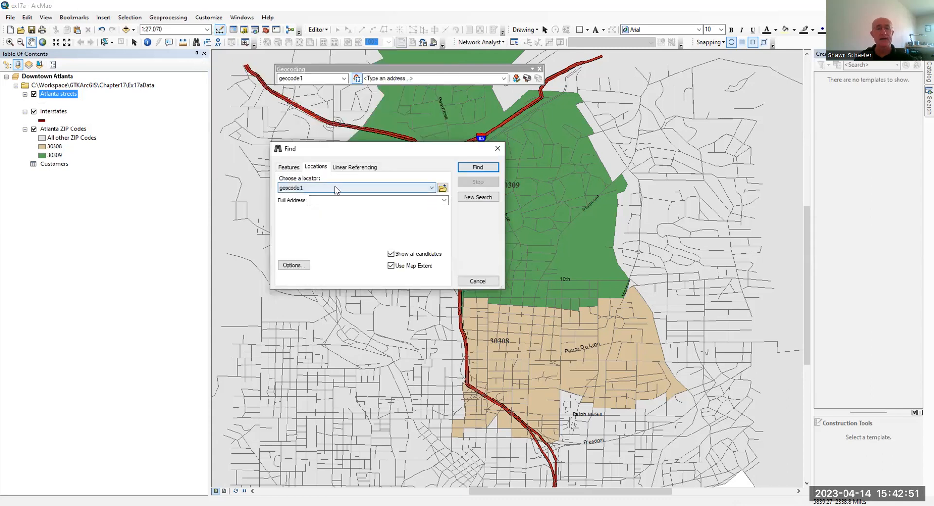
{"action": "left_click", "coordinate": [289, 168]}
{"action": "left_click", "coordinate": [314, 167]}
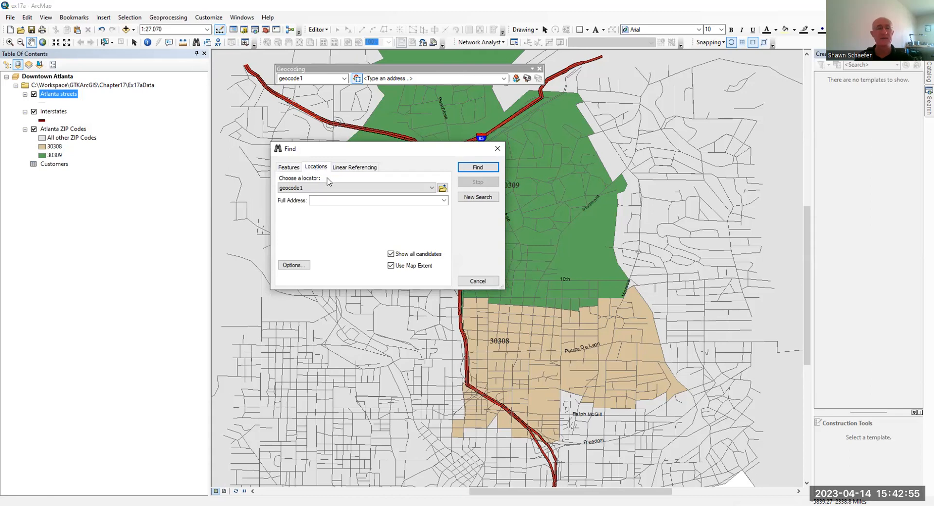
{"action": "left_click", "coordinate": [321, 197]}
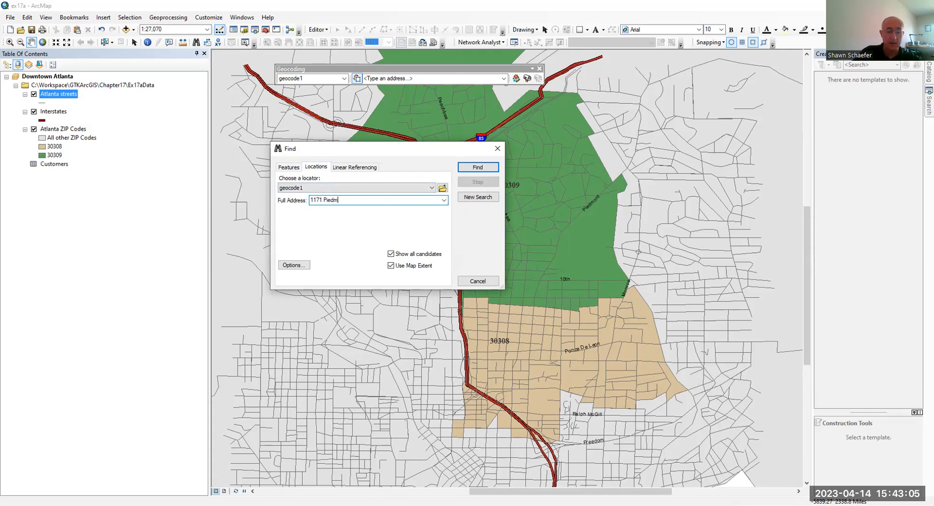
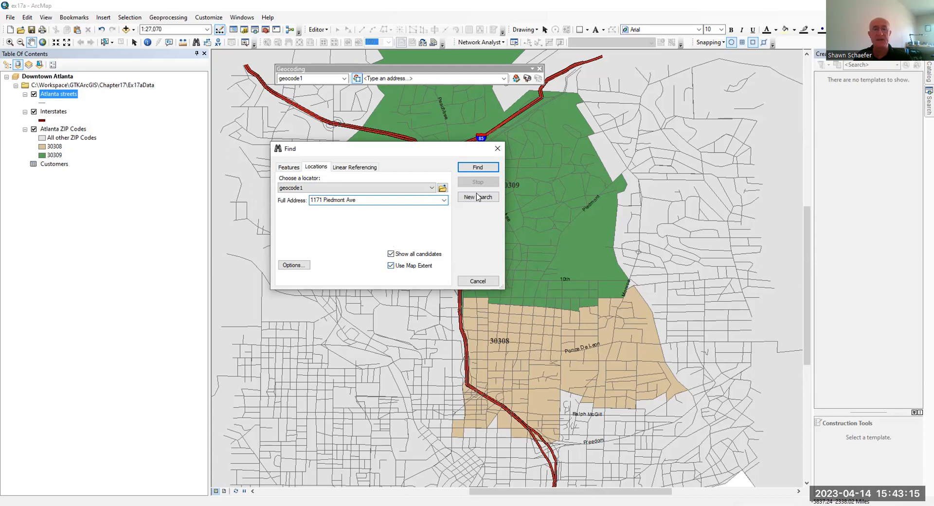
{"action": "left_click", "coordinate": [477, 167]}
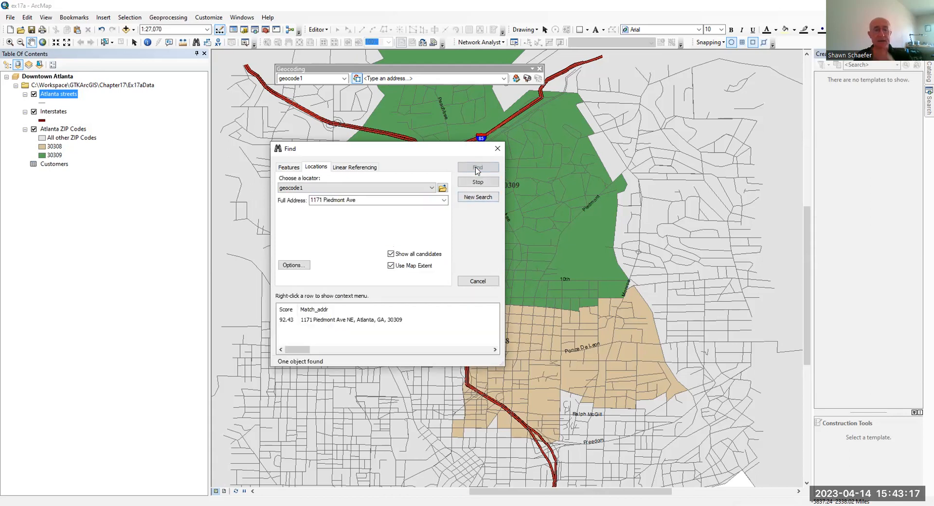
{"action": "left_click", "coordinate": [341, 321]}
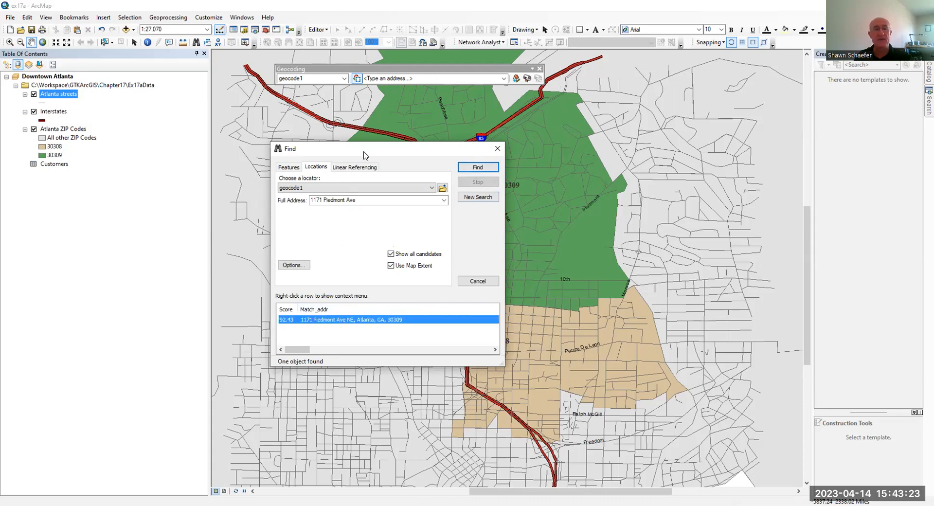
Add ZIP 30309 to the test address and search again.
{"action": "left_click_drag", "start_coordinate": [359, 154], "coordinate": [263, 122]}
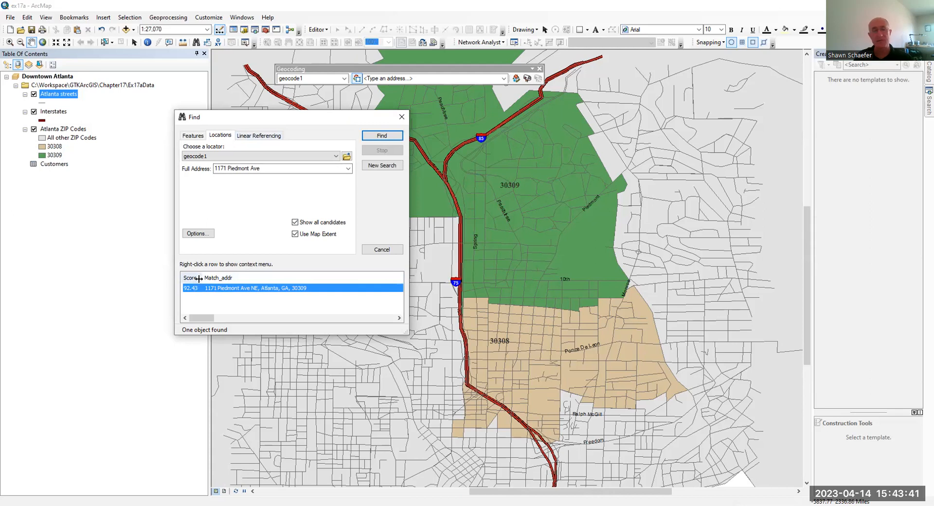
{"action": "left_click", "coordinate": [272, 169]}
{"action": "left_click", "coordinate": [272, 168]}
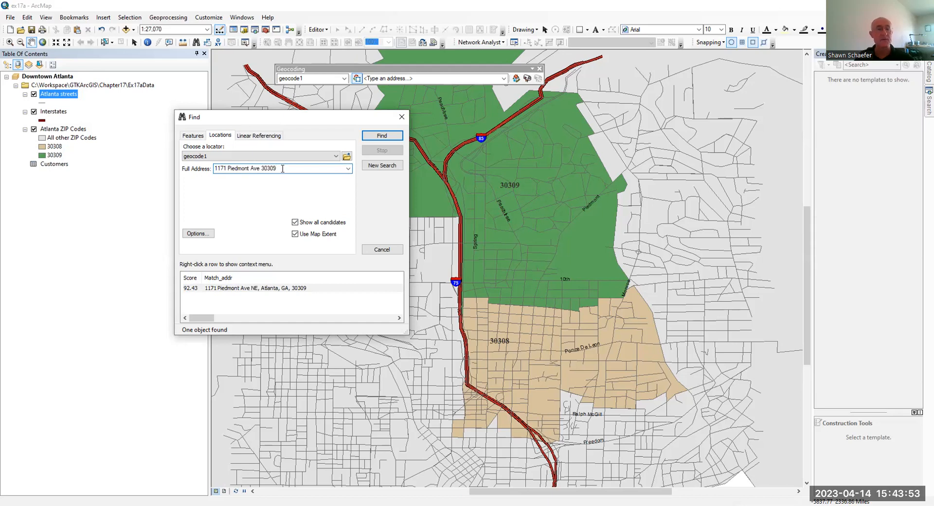
{"action": "left_click", "coordinate": [376, 137]}
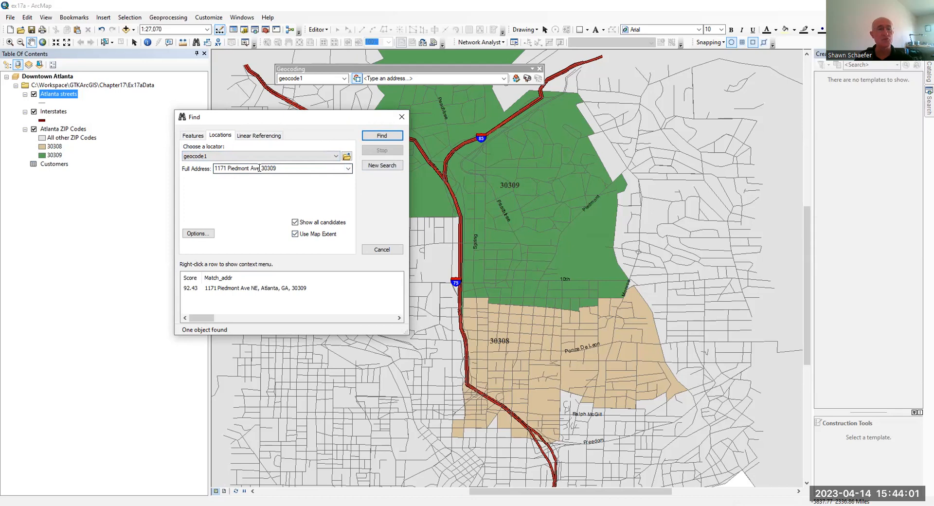
Insert NE after Ave, rerun the search, and flash the 100-score candidate on the map.
{"action": "triple_click", "coordinate": [281, 169]}
{"action": "left_click", "coordinate": [258, 169]}
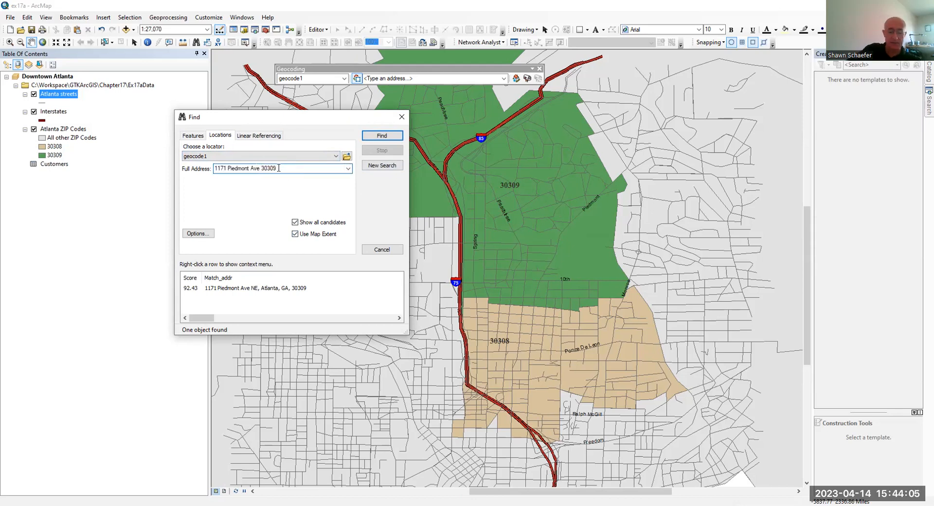
{"action": "type", "text": "NE"}
{"action": "key", "text": "Return"}
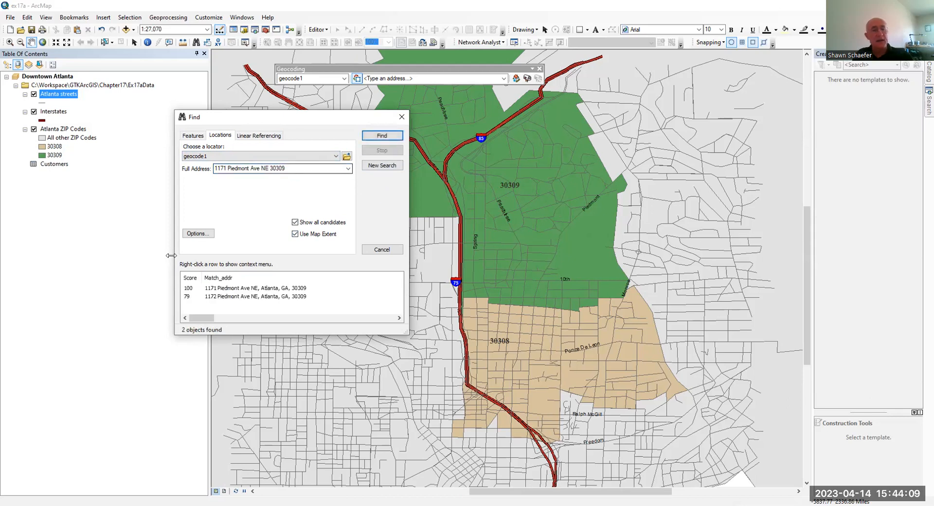
{"action": "left_click", "coordinate": [232, 289]}
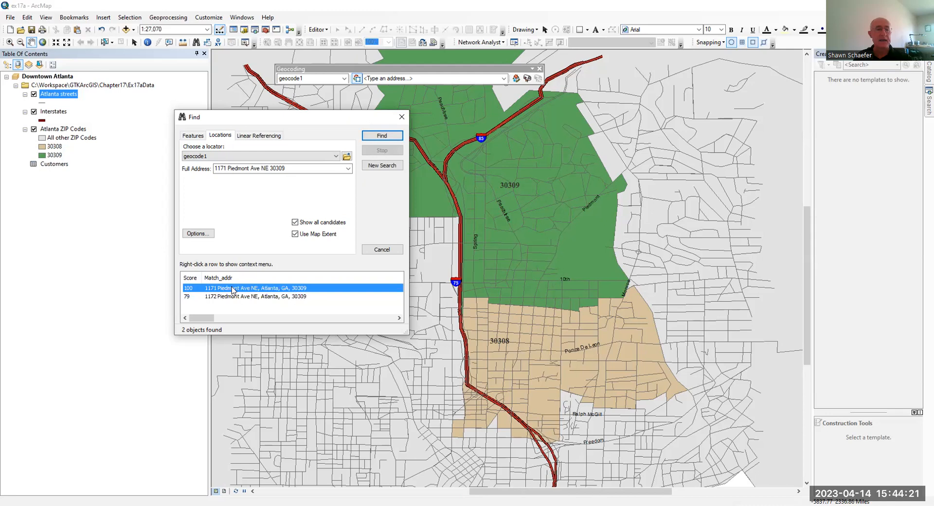
{"action": "left_click", "coordinate": [232, 289]}
{"action": "left_click", "coordinate": [232, 289]}
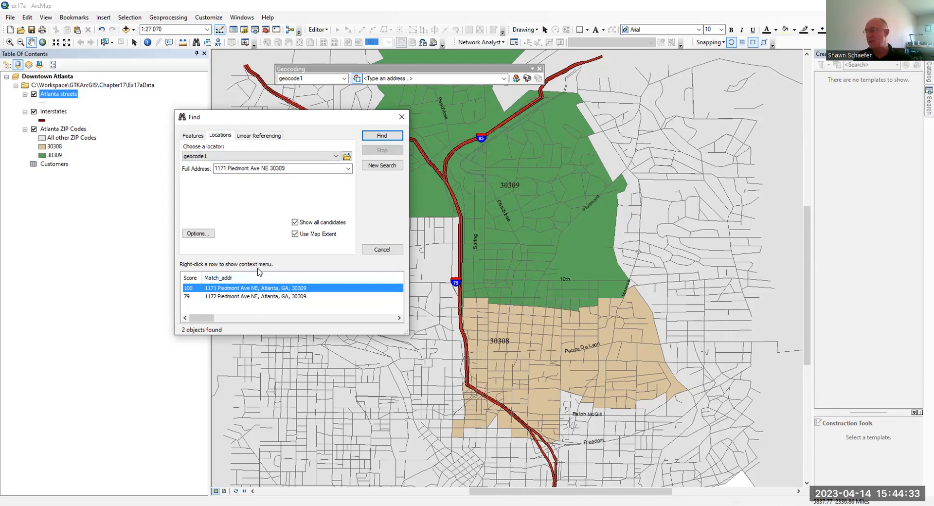
Add a point at the top matched candidate, then close the Find dialog.
{"action": "right_click", "coordinate": [244, 290]}
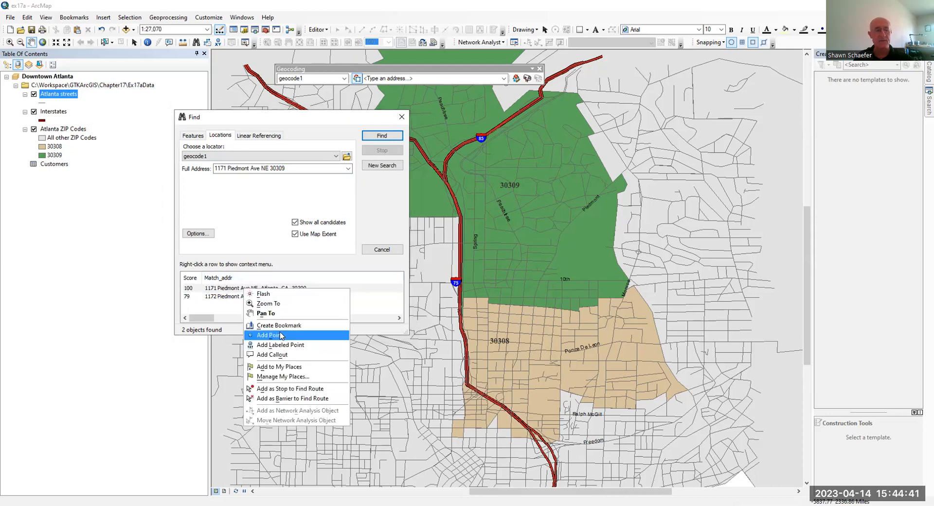
{"action": "left_click", "coordinate": [281, 336]}
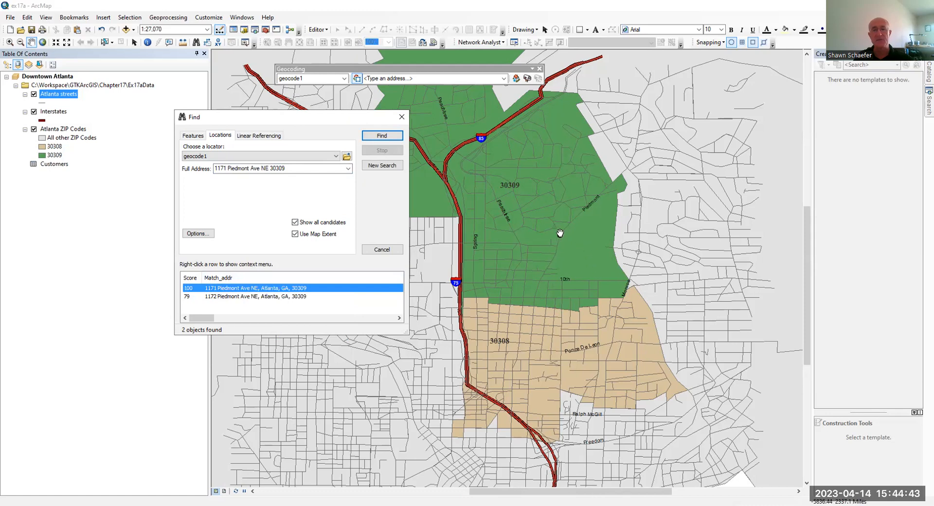
{"action": "left_click", "coordinate": [400, 117]}
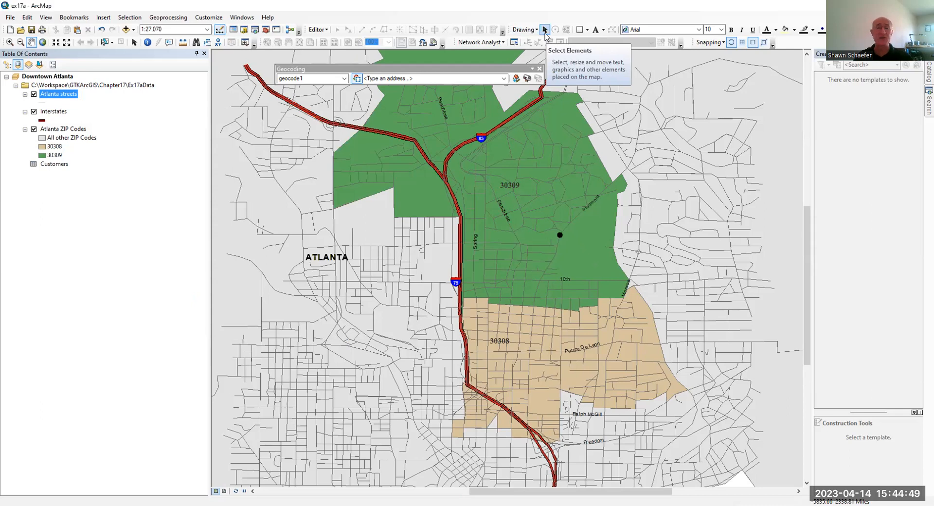
Select the temporary test point on the map and delete it.
{"action": "left_click", "coordinate": [545, 30]}
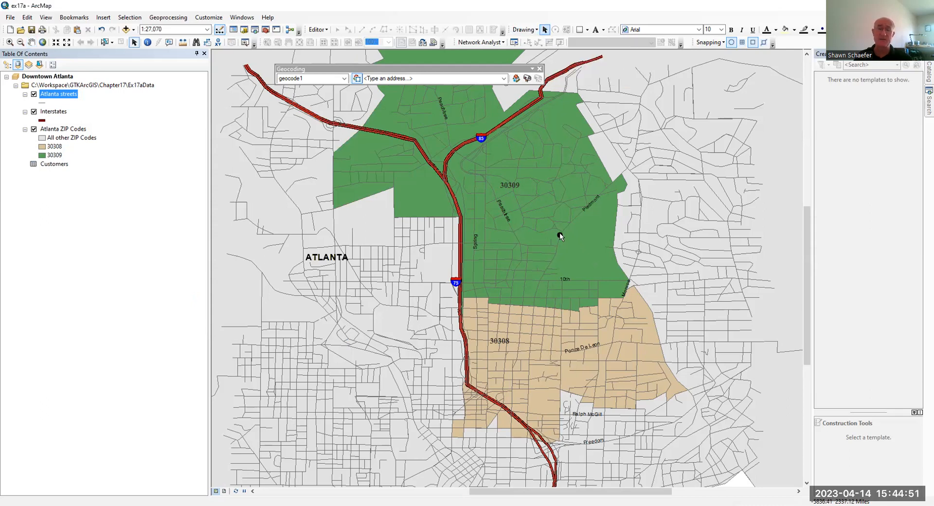
{"action": "left_click", "coordinate": [560, 237]}
{"action": "key", "text": "Delete"}
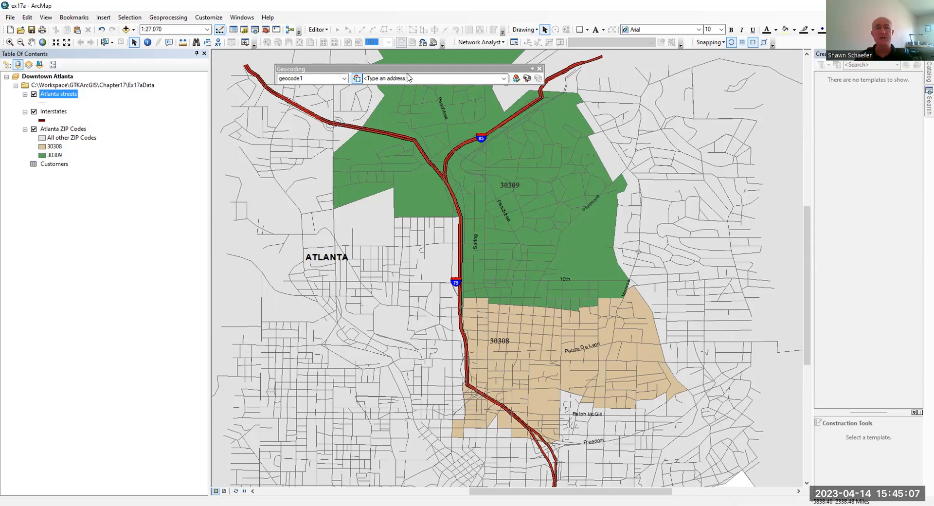
Start Geocode Addresses with geocode1 as the locator and check the City field options.
{"action": "left_click", "coordinate": [526, 80]}
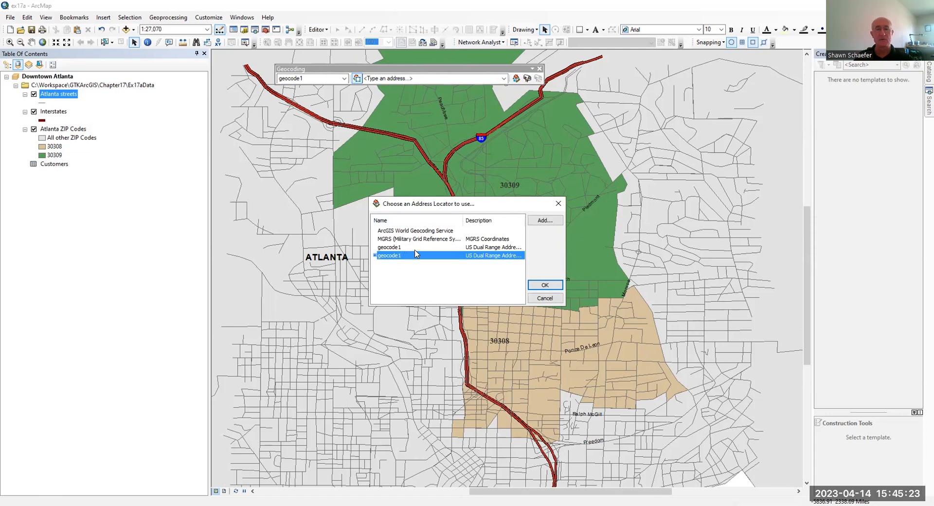
{"action": "left_click", "coordinate": [543, 287]}
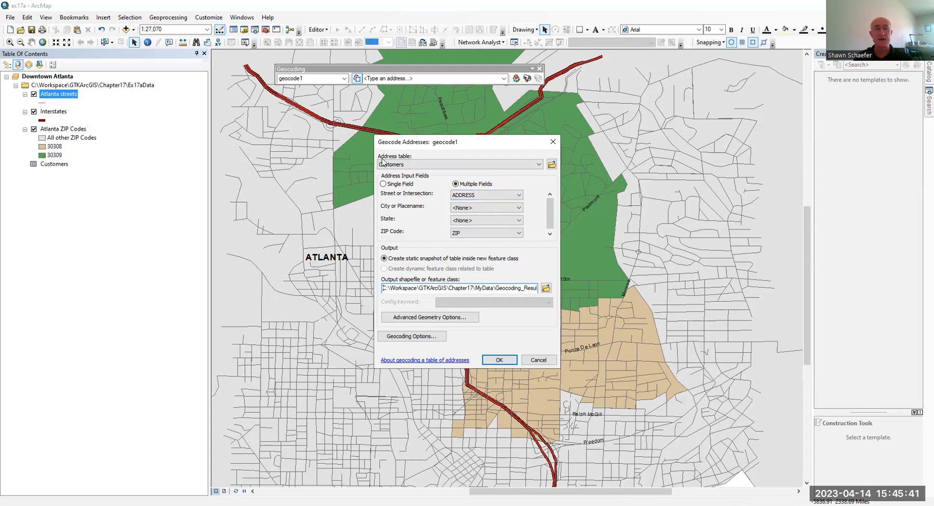
{"action": "left_click", "coordinate": [476, 213]}
Leave City as <None>, save the output as MyData\Geocoding_1.shp, and open Geocoding Options.
{"action": "left_click", "coordinate": [475, 211]}
{"action": "left_click", "coordinate": [544, 288]}
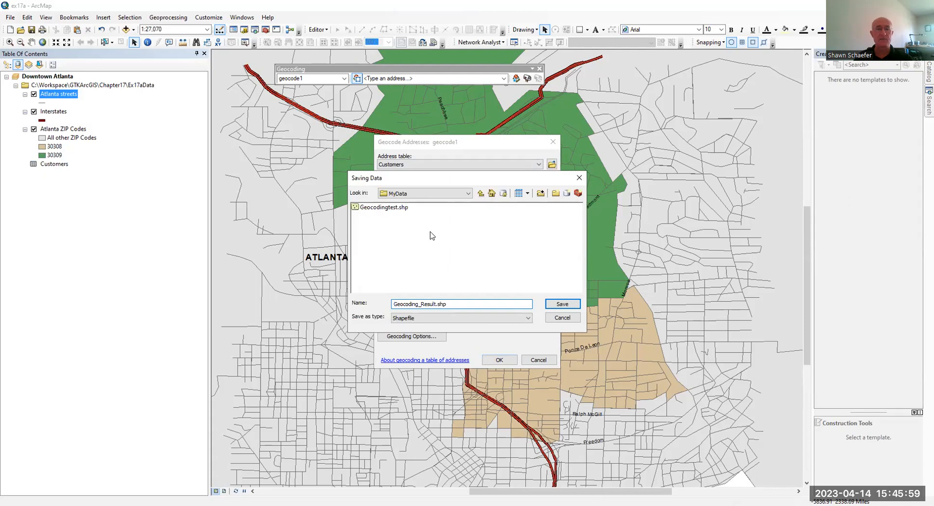
{"action": "left_click_drag", "start_coordinate": [455, 301], "coordinate": [422, 303]}
{"action": "type", "text": "1"}
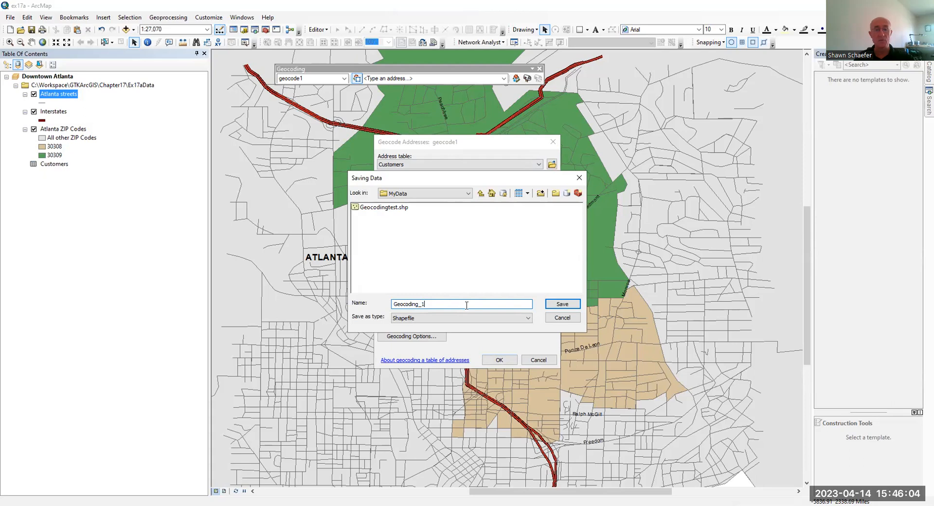
{"action": "left_click", "coordinate": [559, 304]}
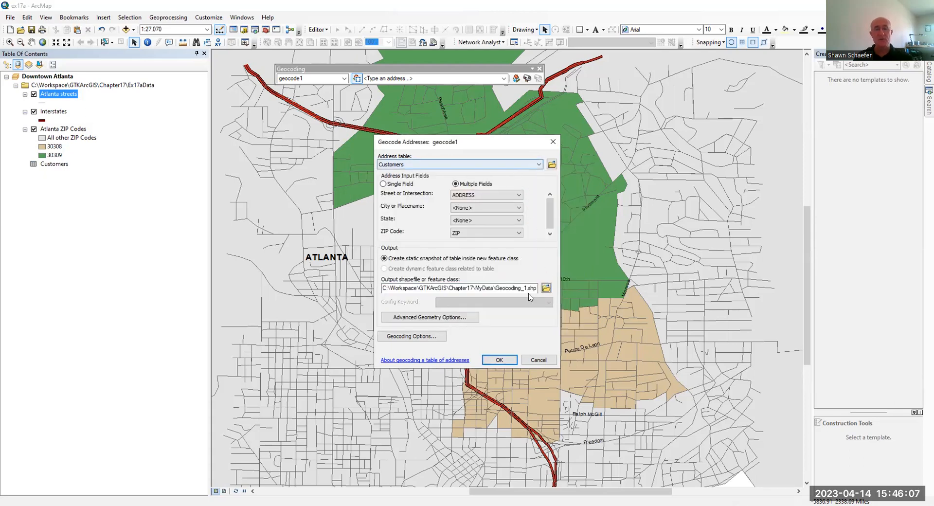
{"action": "left_click", "coordinate": [427, 341]}
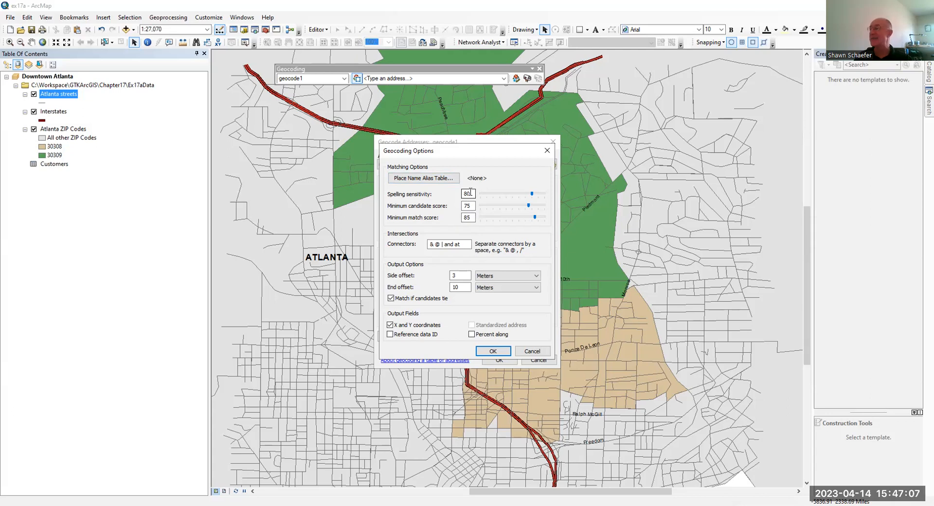
{"action": "left_click", "coordinate": [472, 218]}
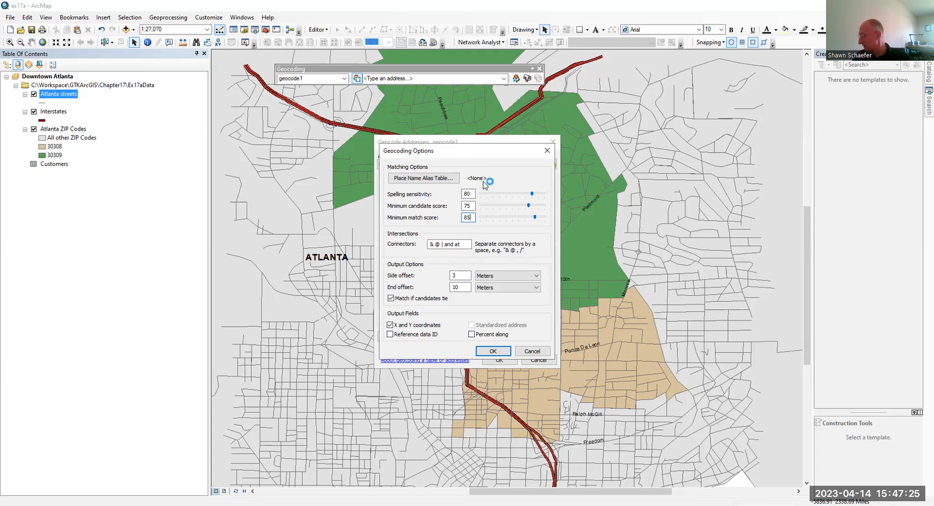
{"action": "left_click", "coordinate": [473, 205]}
Run the Customers geocode and dismiss the summary of 13 matched and 3 unmatched.
{"action": "left_click", "coordinate": [493, 351]}
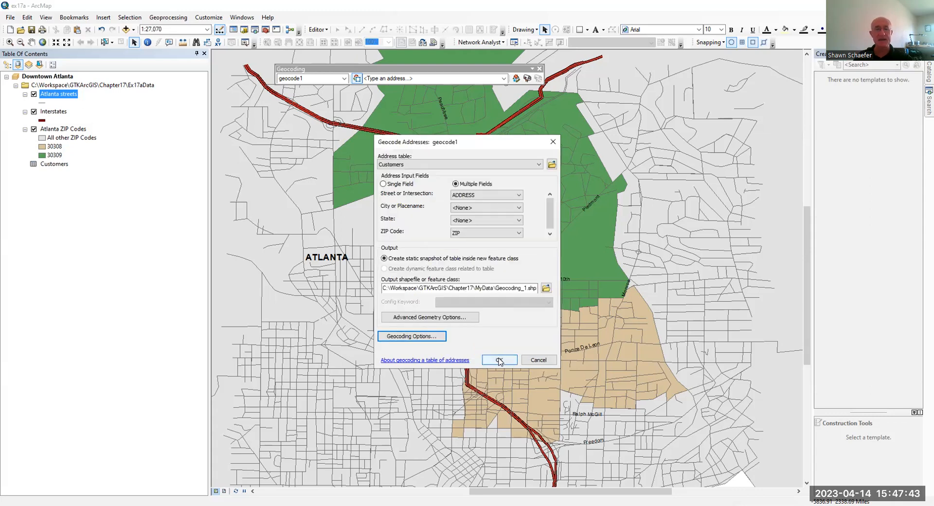
{"action": "left_click", "coordinate": [500, 361]}
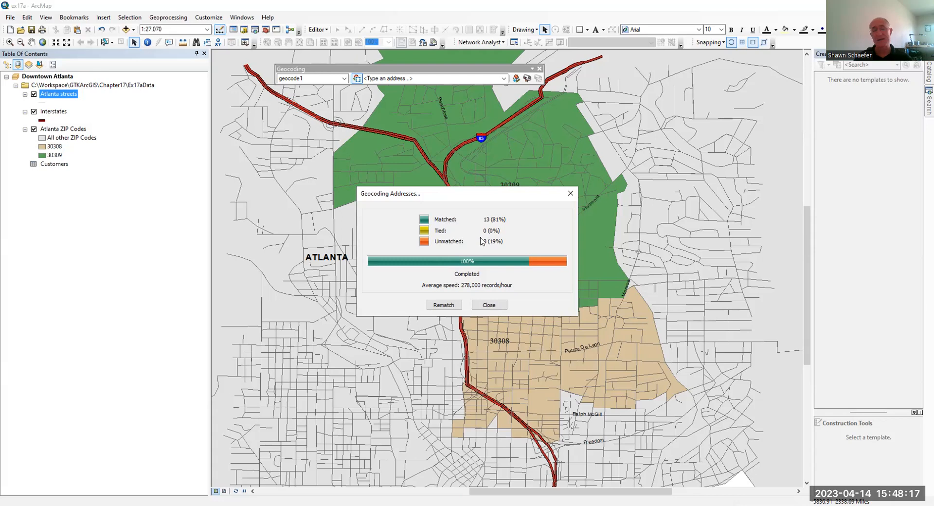
{"action": "left_click", "coordinate": [487, 306]}
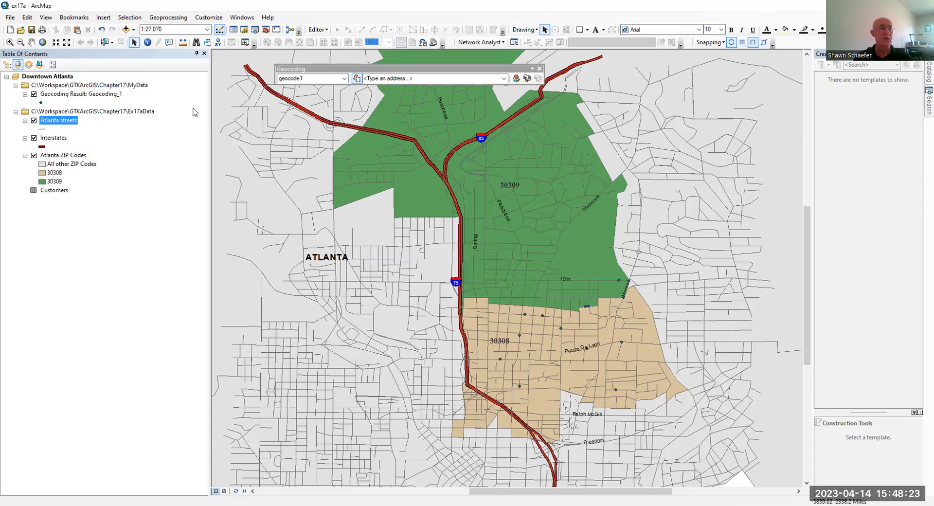
Open the attribute table of the Geocoding_1 result layer.
{"action": "left_click", "coordinate": [85, 95]}
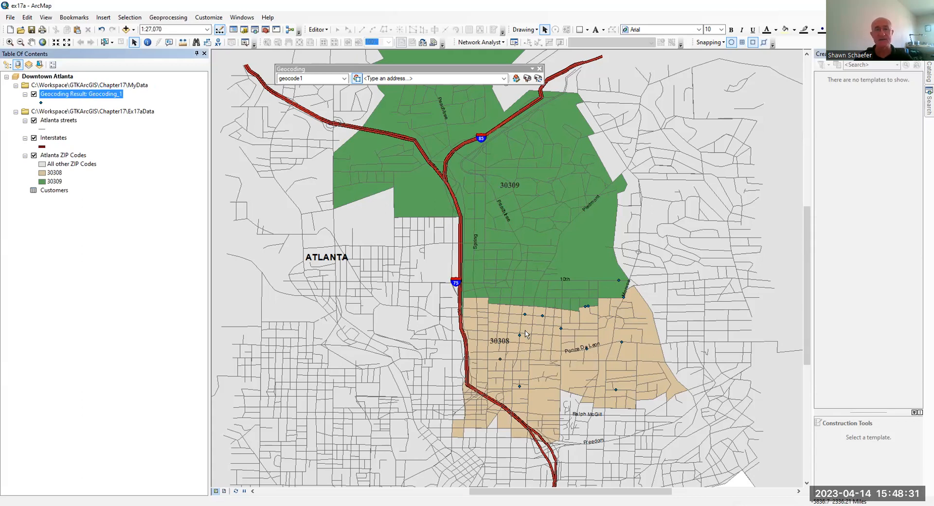
{"action": "right_click", "coordinate": [76, 98]}
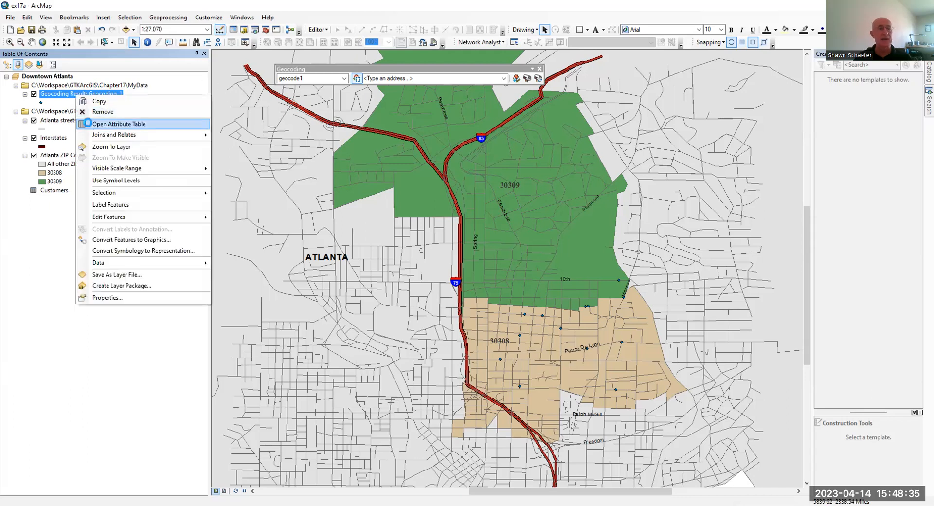
{"action": "left_click", "coordinate": [90, 125]}
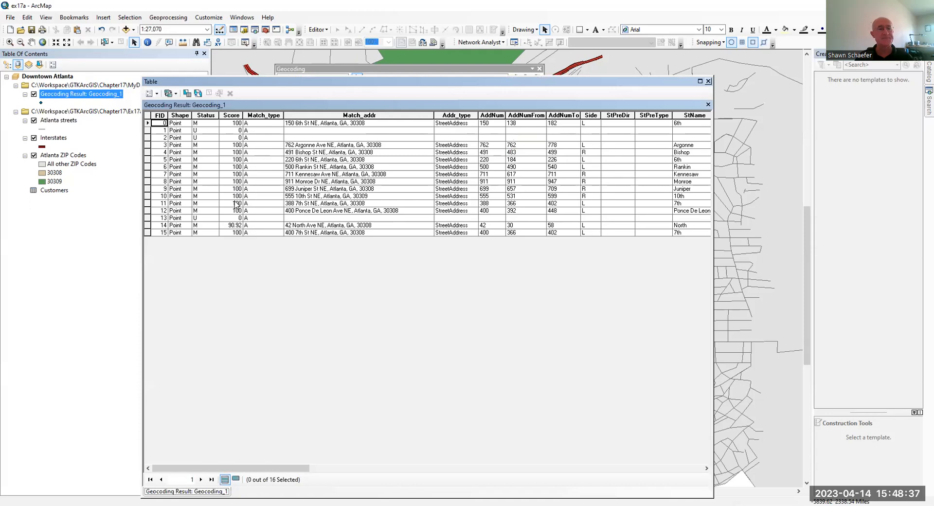
Review the Status, Score, Match_addr, Addr_type, AddNum and AddNumFrom fields, then close the table.
{"action": "left_click", "coordinate": [205, 115]}
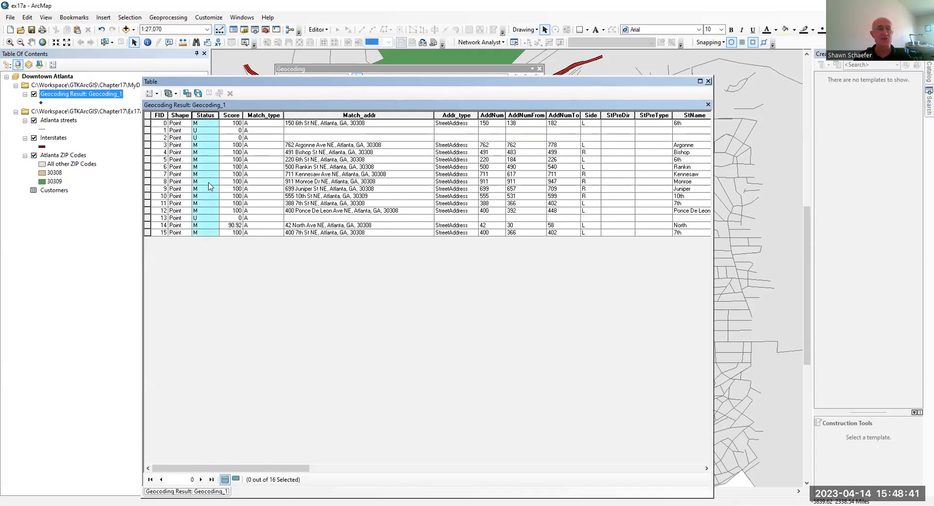
{"action": "left_click", "coordinate": [238, 115]}
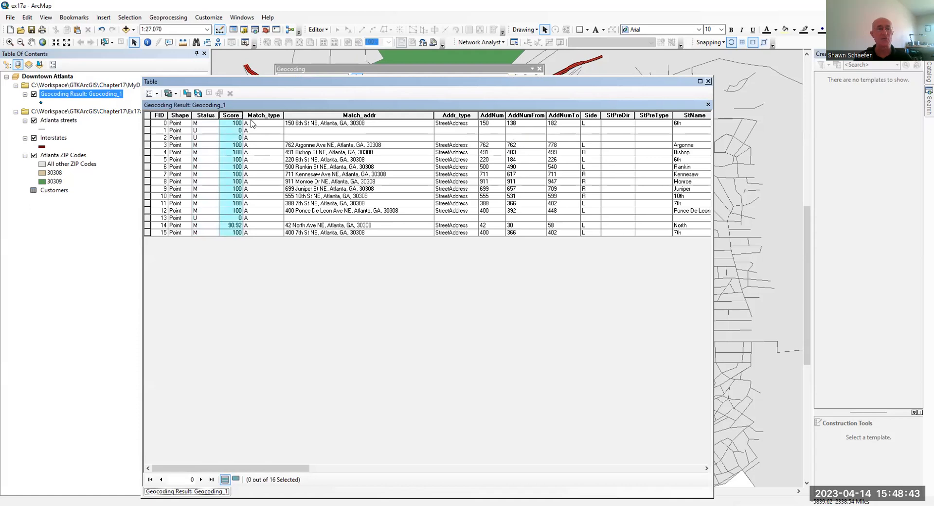
{"action": "left_click", "coordinate": [296, 118]}
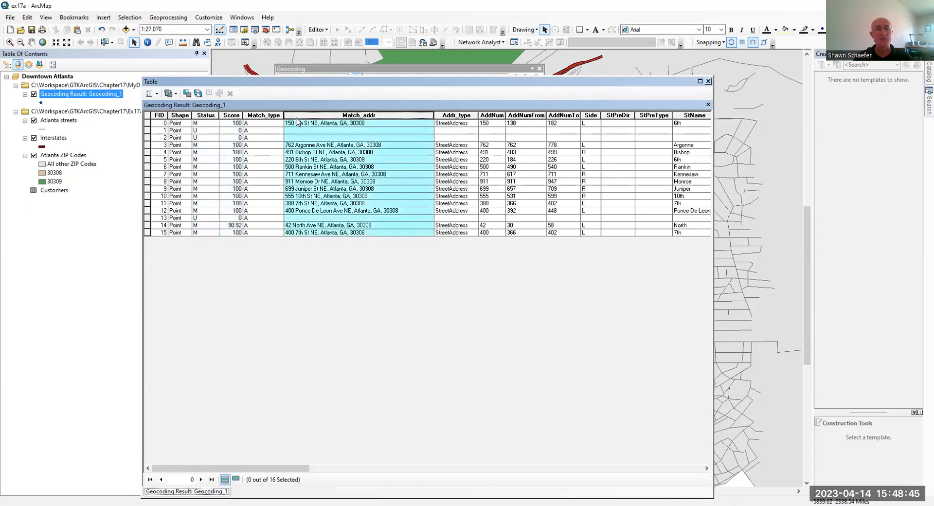
{"action": "left_click", "coordinate": [460, 115]}
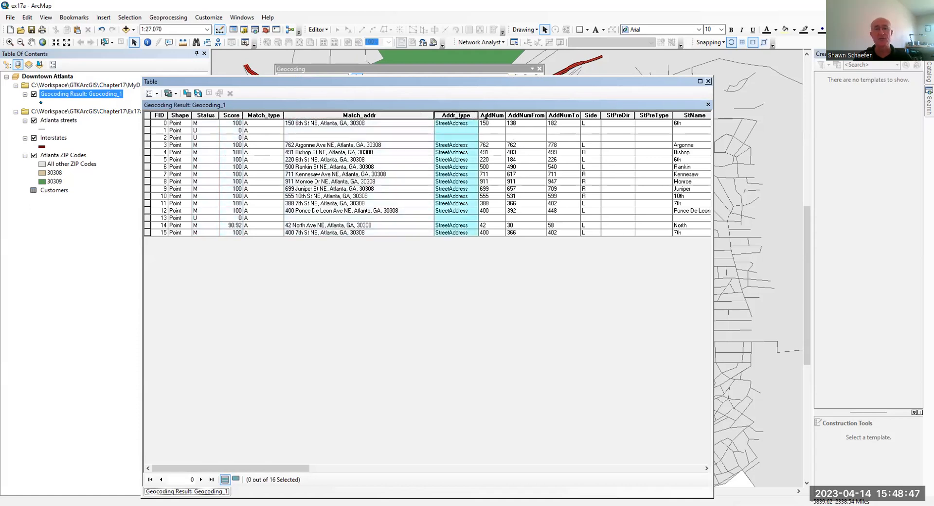
{"action": "left_click", "coordinate": [485, 117]}
{"action": "left_click", "coordinate": [523, 116]}
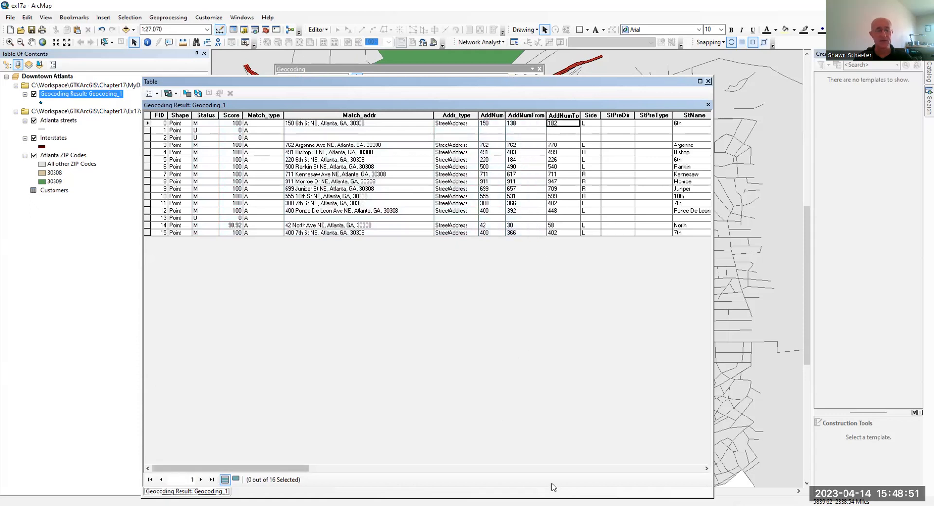
{"action": "left_click_drag", "start_coordinate": [231, 469], "coordinate": [508, 469]}
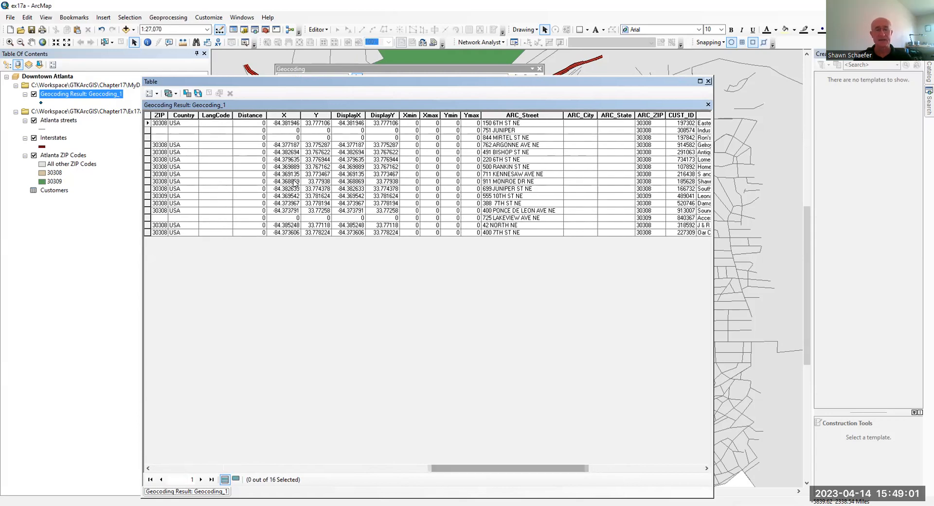
{"action": "left_click_drag", "start_coordinate": [570, 468], "coordinate": [707, 493]}
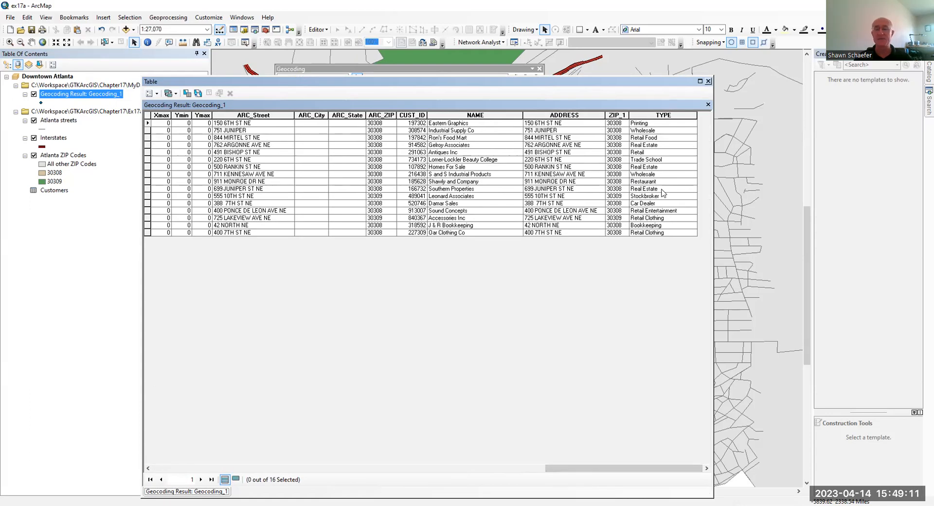
{"action": "scroll", "coordinate": [617, 438], "scroll_direction": "left", "scroll_amount": 5}
{"action": "scroll", "coordinate": [617, 438], "scroll_direction": "right", "scroll_amount": 5}
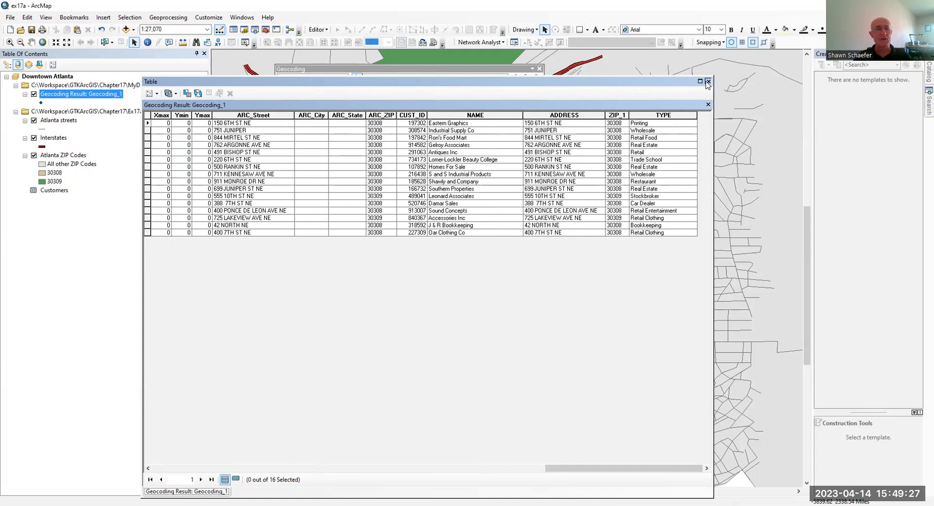
{"action": "left_click", "coordinate": [709, 82]}
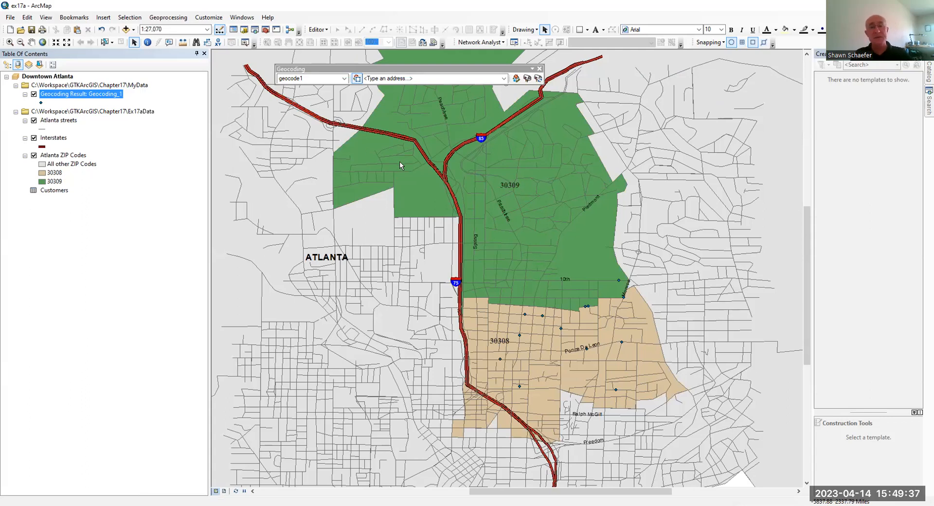
Open Review/Rematch for Geocoding_1 and show All Addresses in the results list.
{"action": "left_click", "coordinate": [538, 79]}
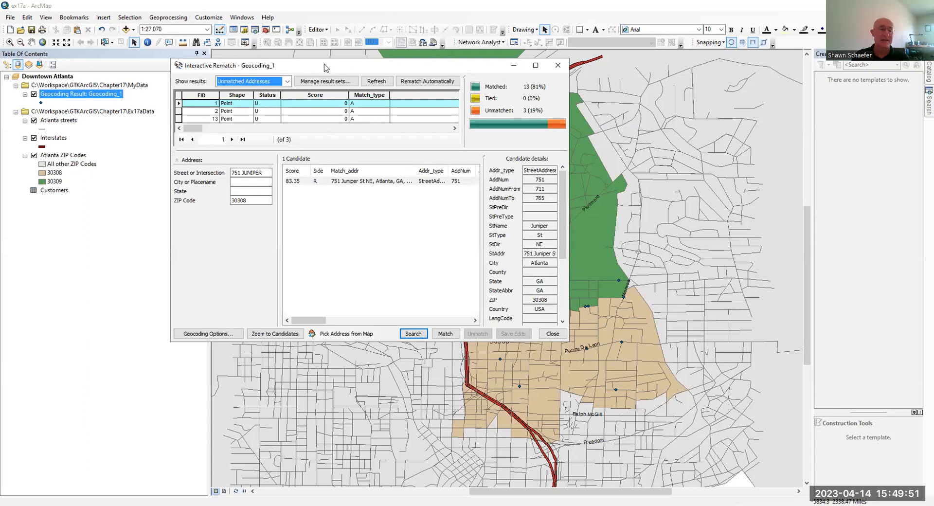
{"action": "left_click_drag", "start_coordinate": [326, 67], "coordinate": [310, 112]}
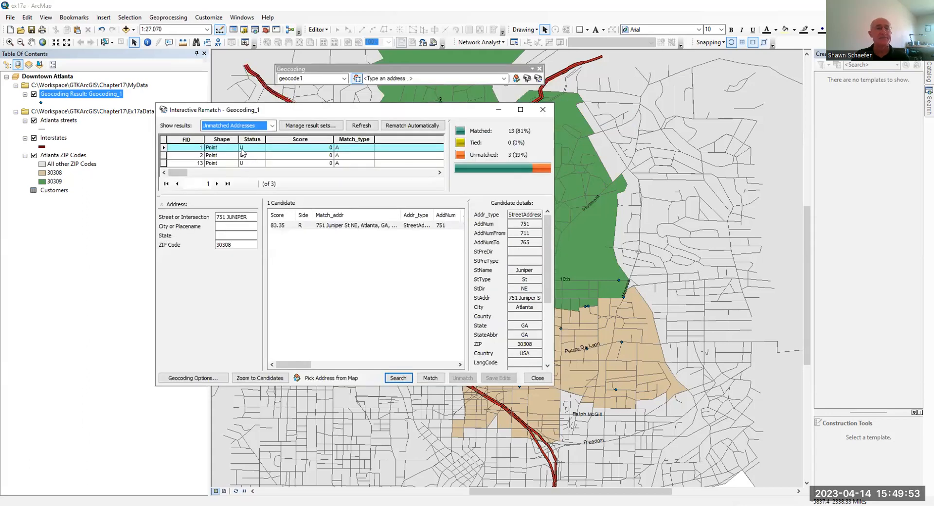
{"action": "left_click", "coordinate": [271, 125]}
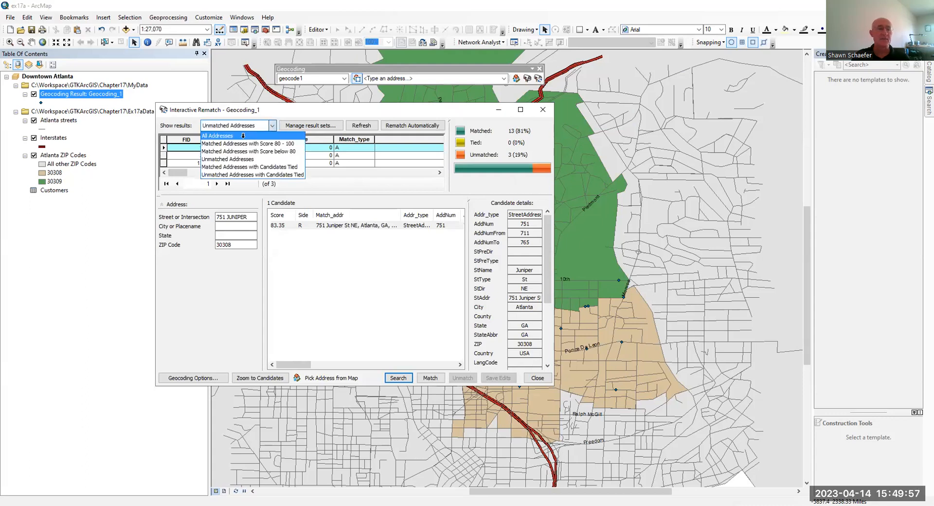
{"action": "left_click", "coordinate": [243, 135]}
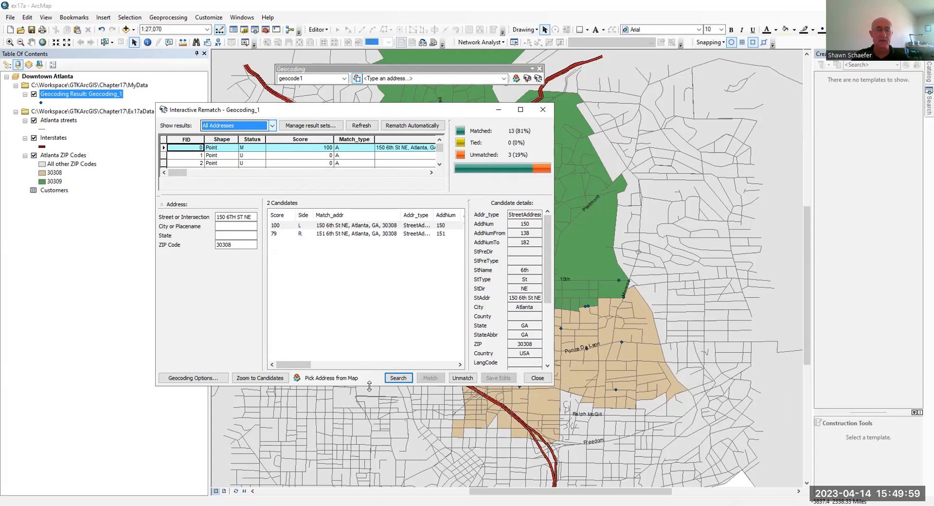
Make the Interactive Rematch dialog taller and wider to show more rows and columns.
{"action": "left_click_drag", "start_coordinate": [369, 384], "coordinate": [370, 477]}
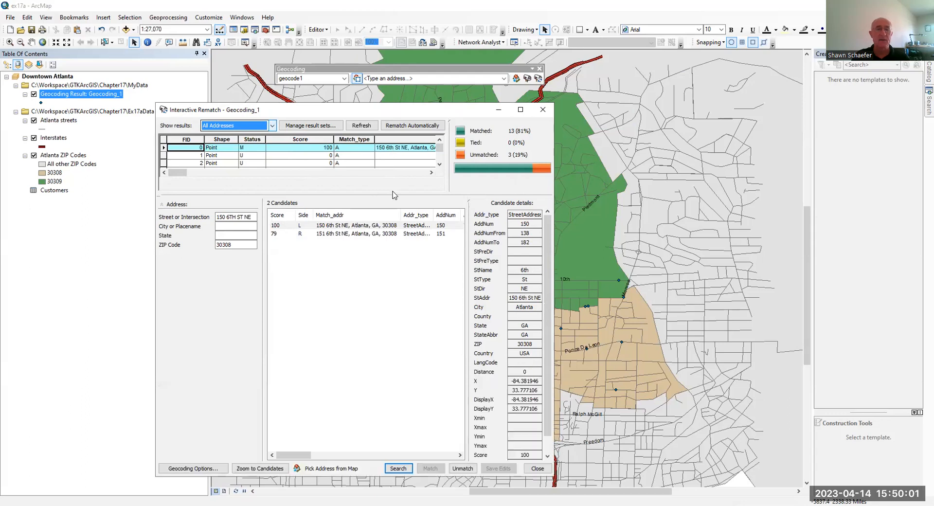
{"action": "left_click_drag", "start_coordinate": [393, 195], "coordinate": [388, 239]}
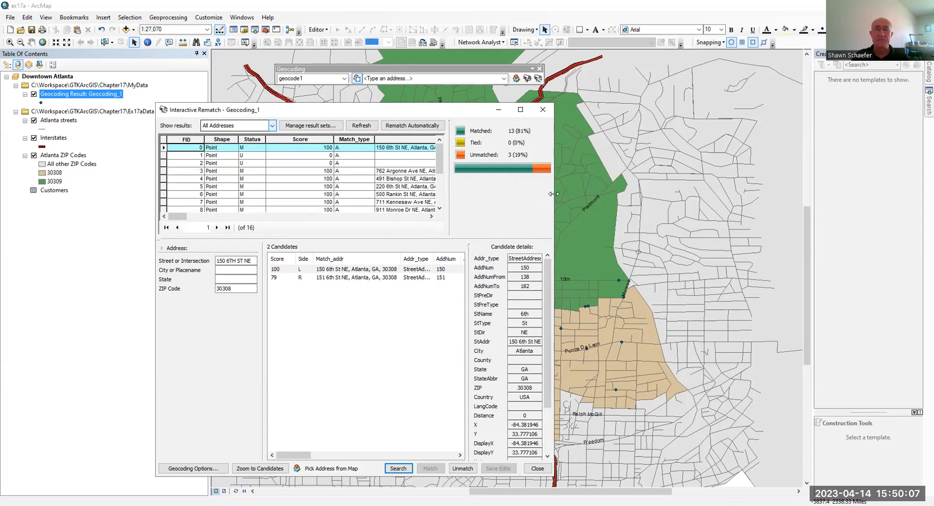
{"action": "left_click_drag", "start_coordinate": [554, 194], "coordinate": [710, 194]}
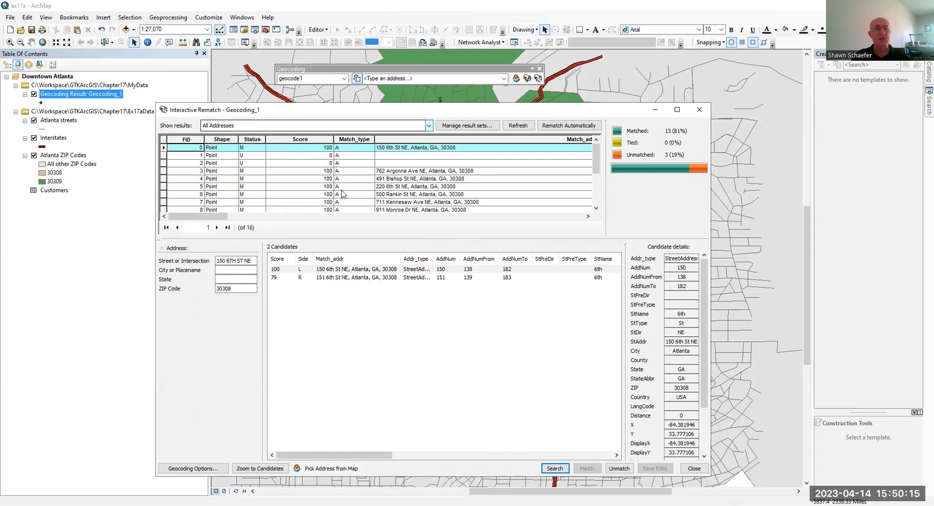
{"action": "scroll", "coordinate": [333, 189], "scroll_direction": "down", "scroll_amount": 3}
{"action": "scroll", "coordinate": [330, 188], "scroll_direction": "up", "scroll_amount": 3}
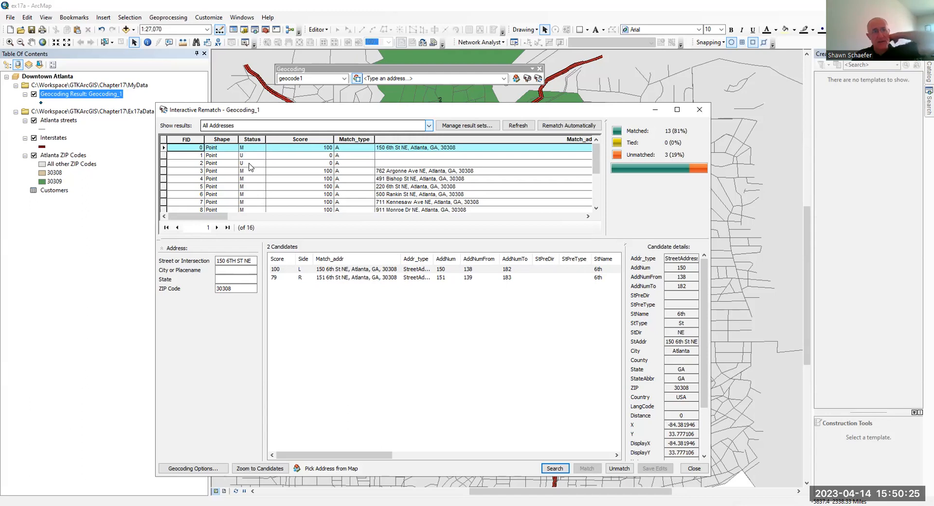
{"action": "left_click", "coordinate": [429, 127]}
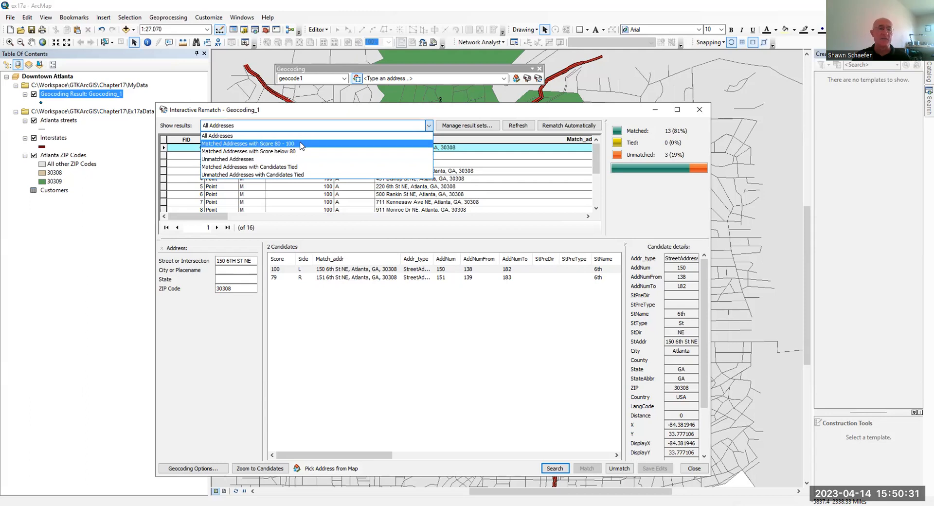
{"action": "left_click", "coordinate": [251, 160]}
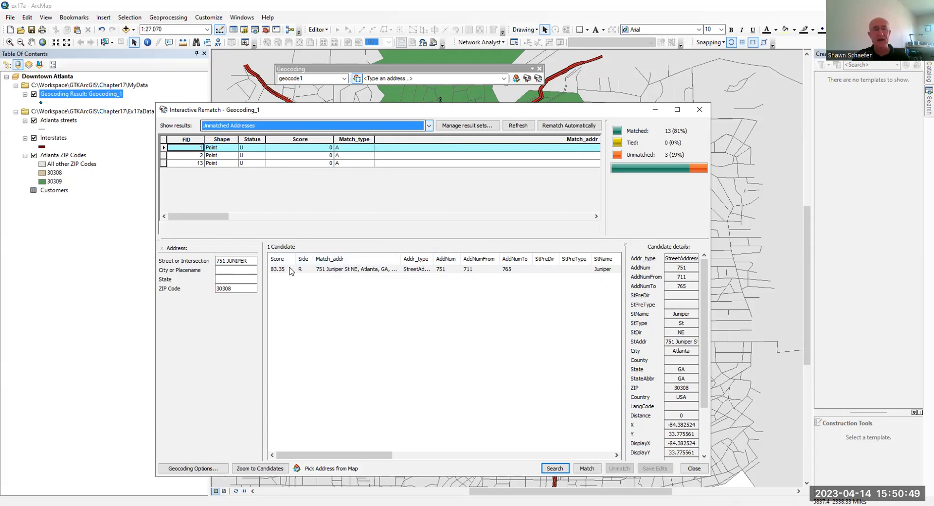
{"action": "left_click", "coordinate": [320, 270]}
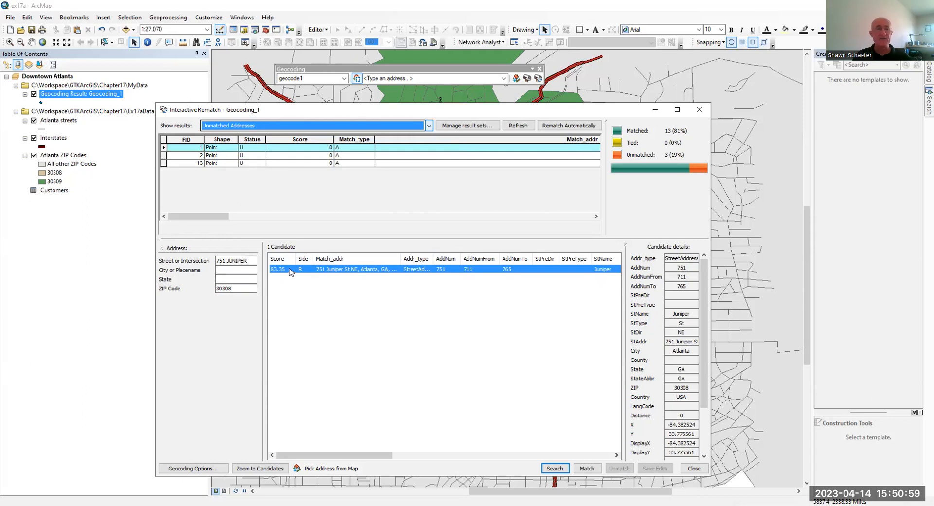
{"action": "left_click", "coordinate": [586, 440]}
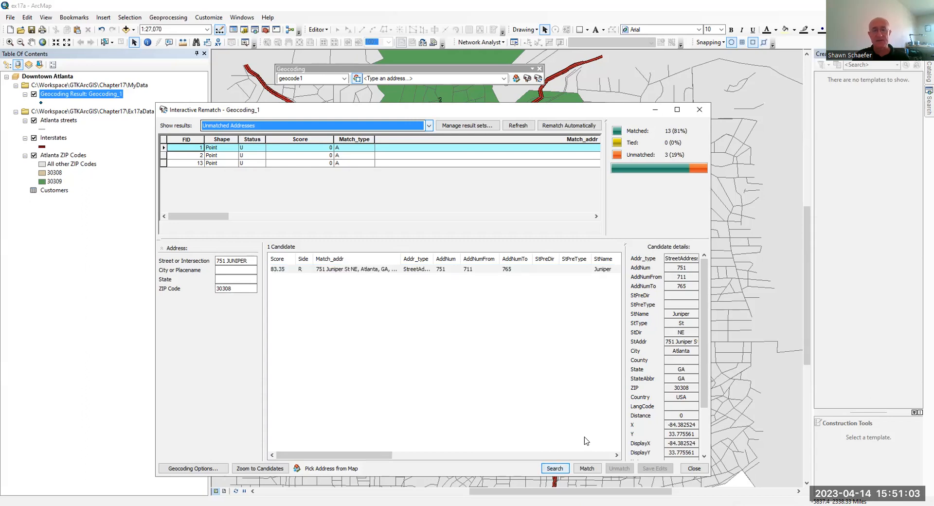
{"action": "left_click", "coordinate": [326, 270]}
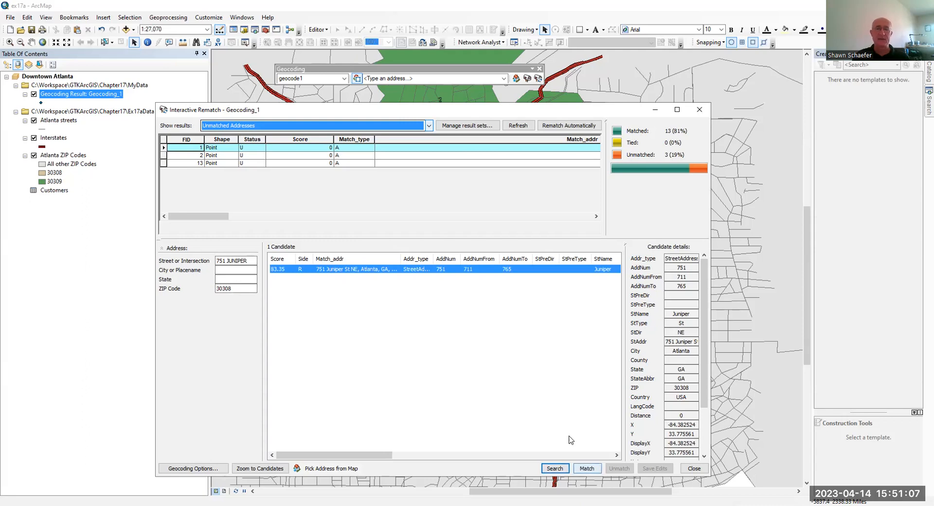
{"action": "key", "text": "Return"}
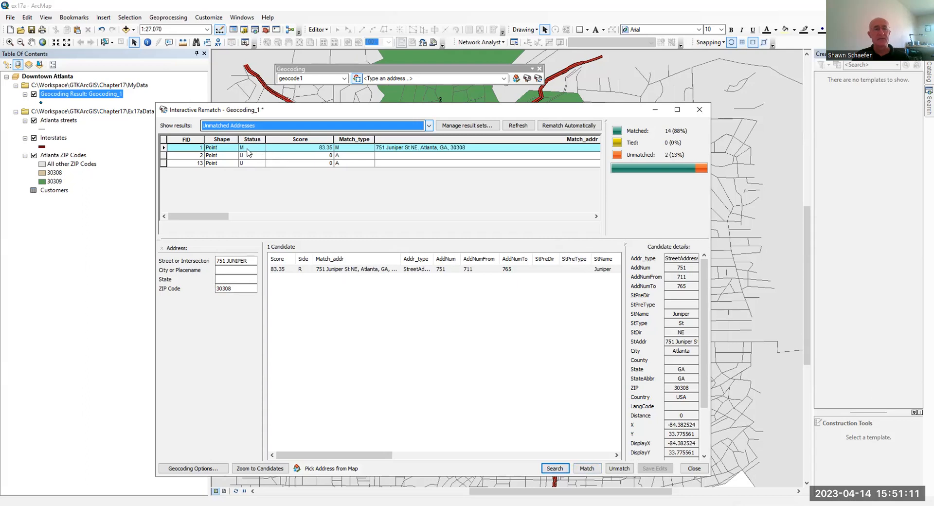
{"action": "left_click", "coordinate": [280, 156]}
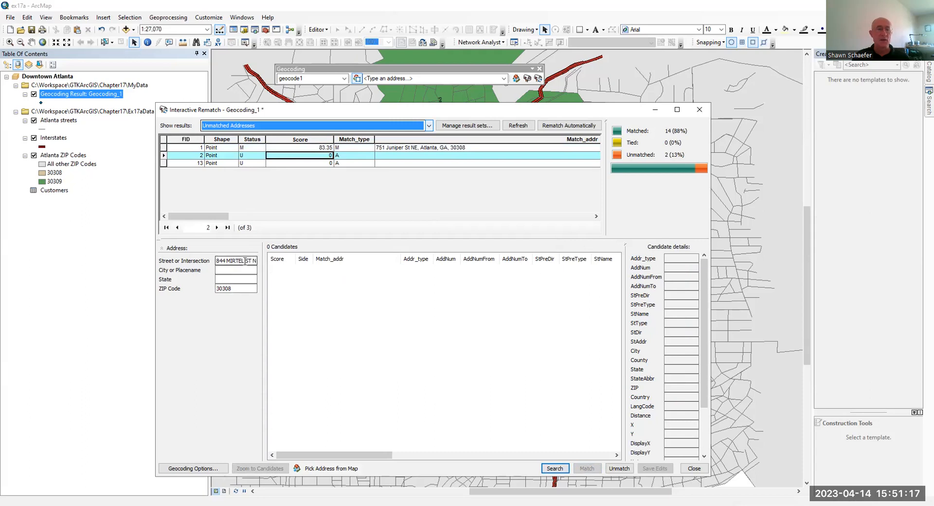
{"action": "left_click_drag", "start_coordinate": [245, 260], "coordinate": [231, 260]}
{"action": "type", "text": "YRTLE"}
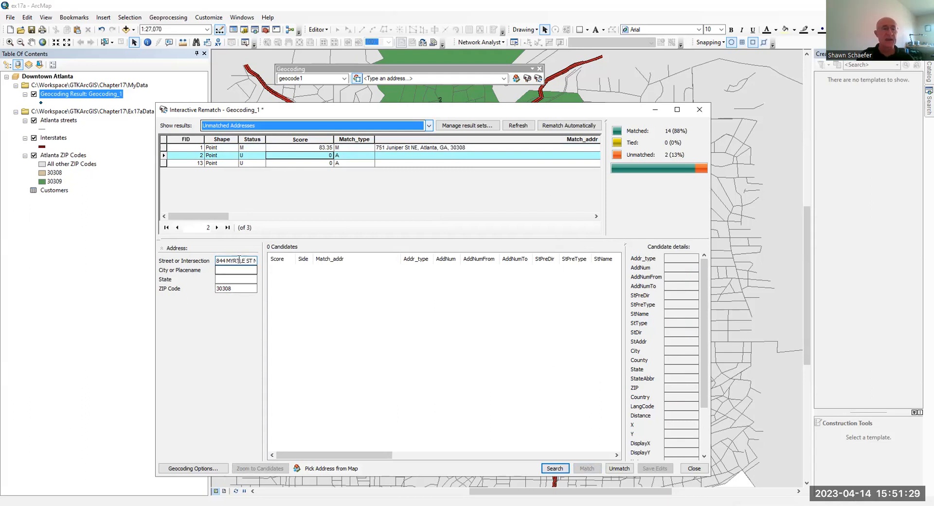
{"action": "left_click", "coordinate": [555, 468]}
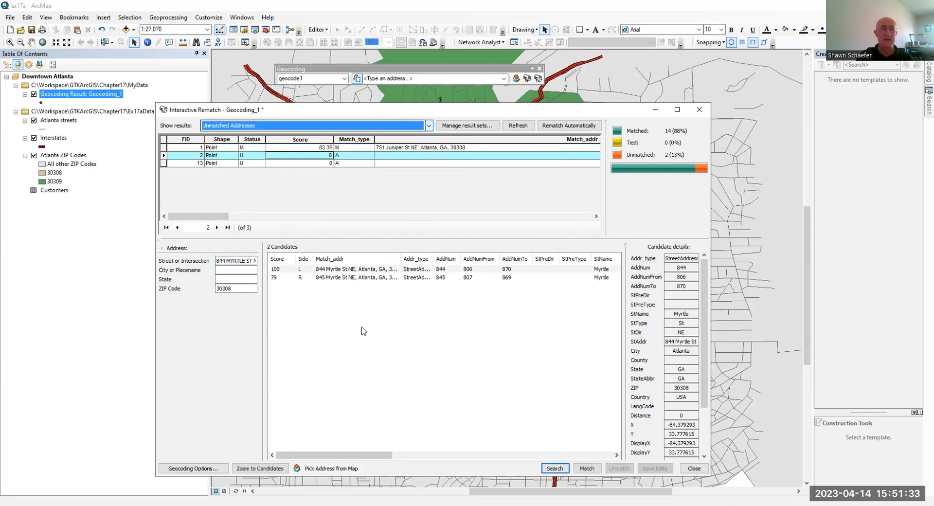
{"action": "left_click", "coordinate": [341, 272]}
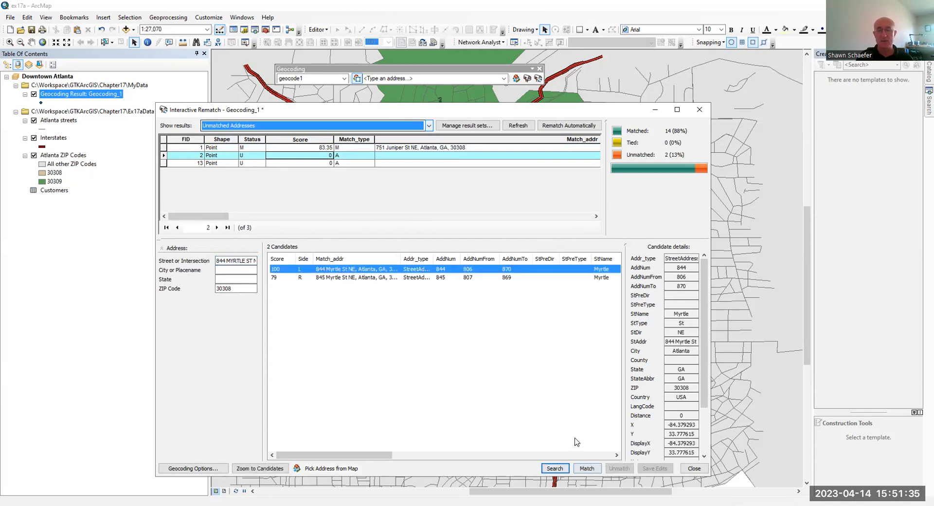
{"action": "left_click", "coordinate": [586, 468]}
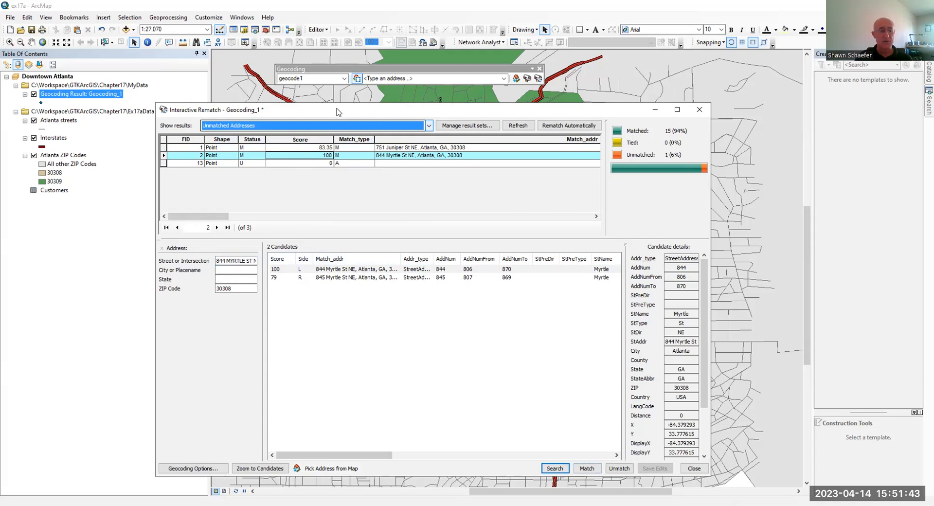
{"action": "left_click_drag", "start_coordinate": [339, 112], "coordinate": [334, 93]}
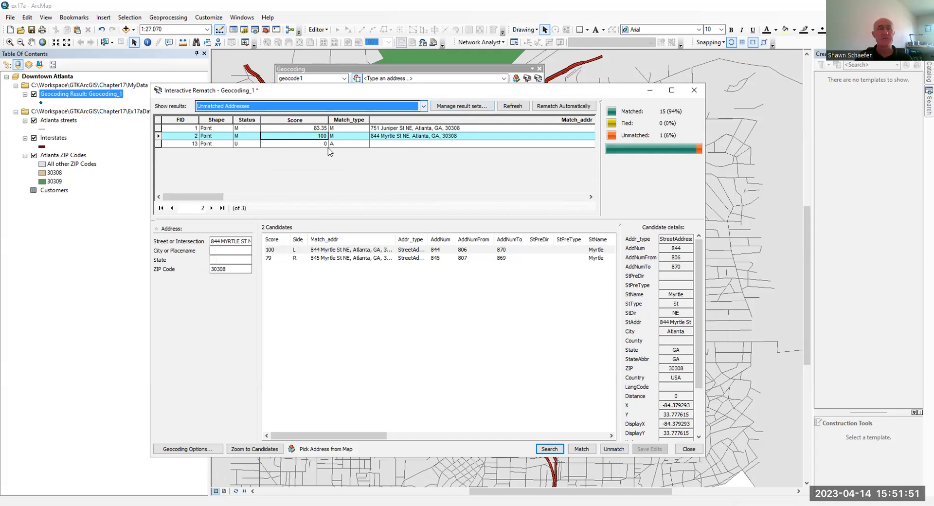
{"action": "left_click", "coordinate": [271, 144]}
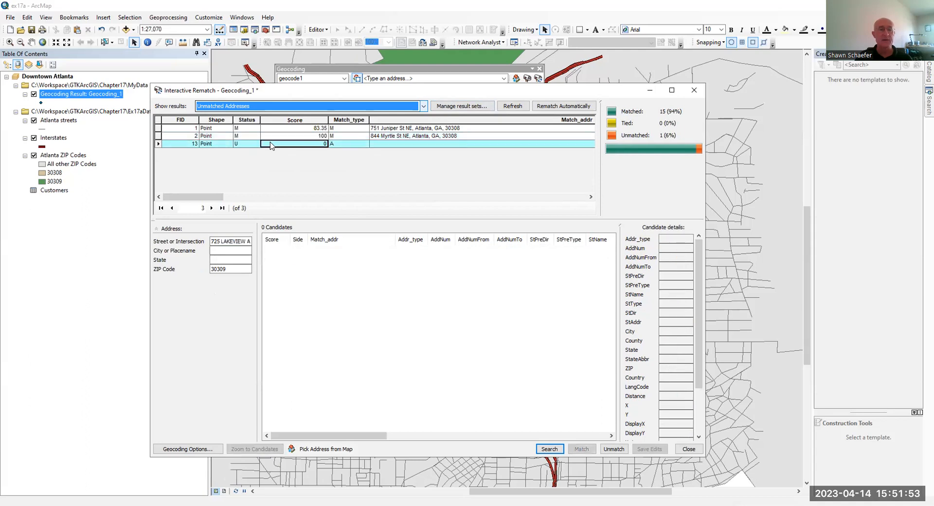
{"action": "left_click", "coordinate": [228, 270]}
{"action": "left_click_drag", "start_coordinate": [223, 270], "coordinate": [228, 268]}
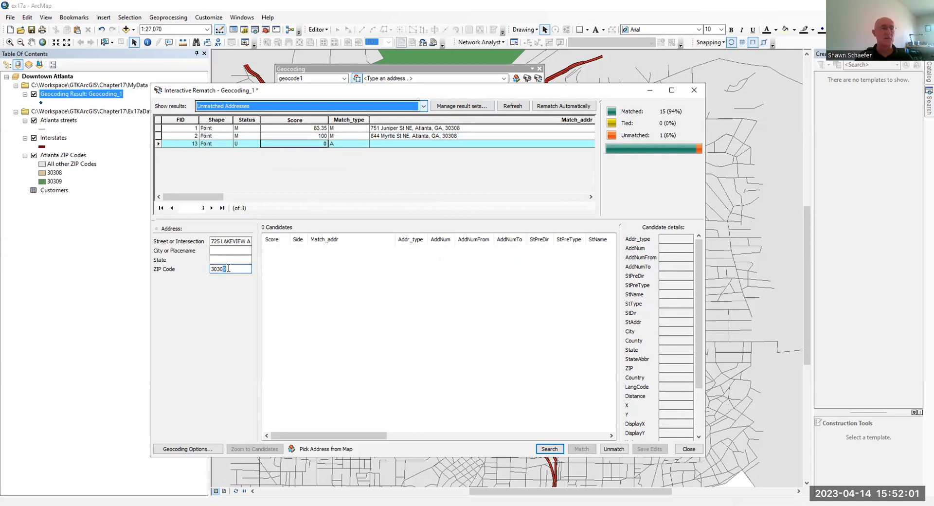
{"action": "type", "text": "8"}
{"action": "key", "text": "Return"}
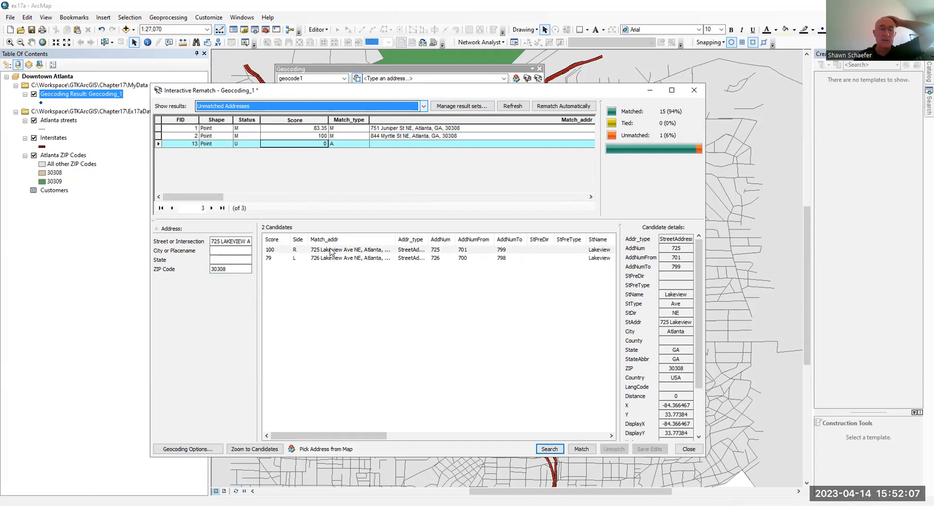
{"action": "left_click", "coordinate": [331, 251]}
{"action": "left_click", "coordinate": [580, 443]}
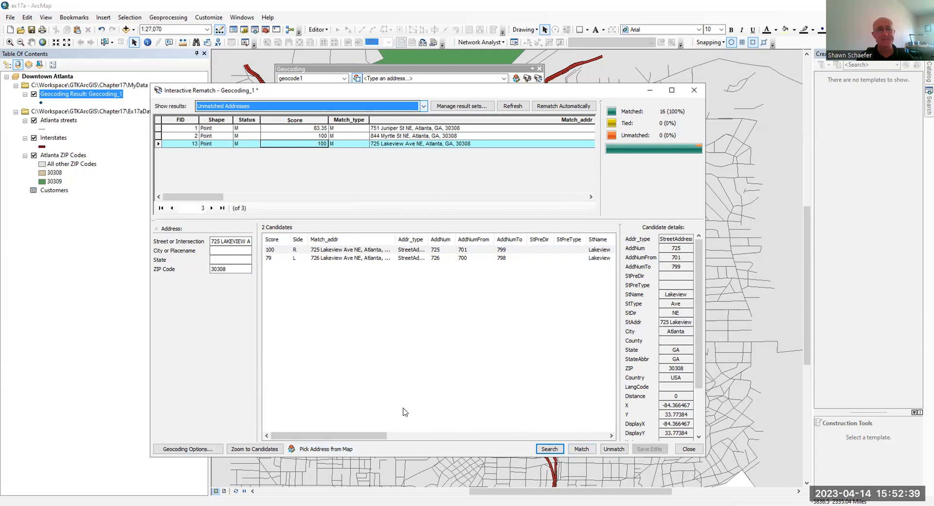
{"action": "left_click", "coordinate": [689, 449]}
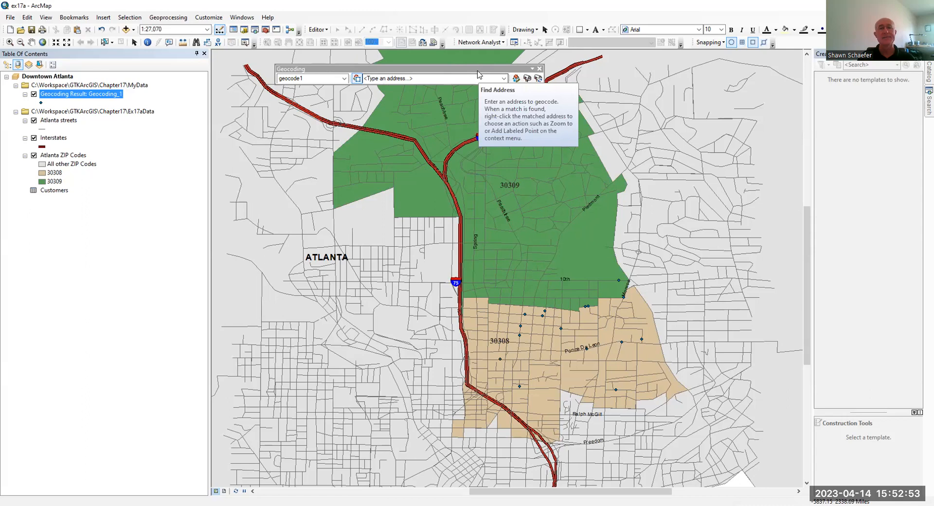
Nudge the floating Geocoding toolbar a little to the left.
{"action": "left_click_drag", "start_coordinate": [477, 69], "coordinate": [459, 64]}
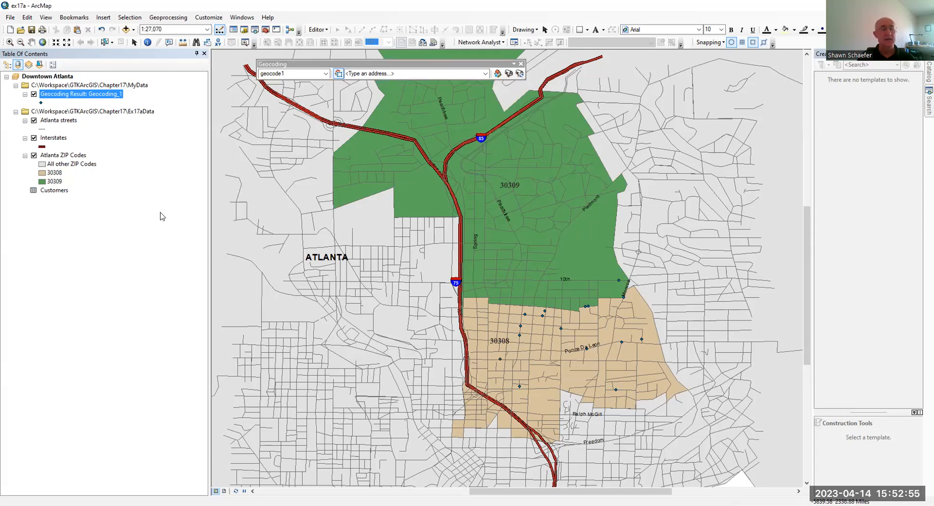